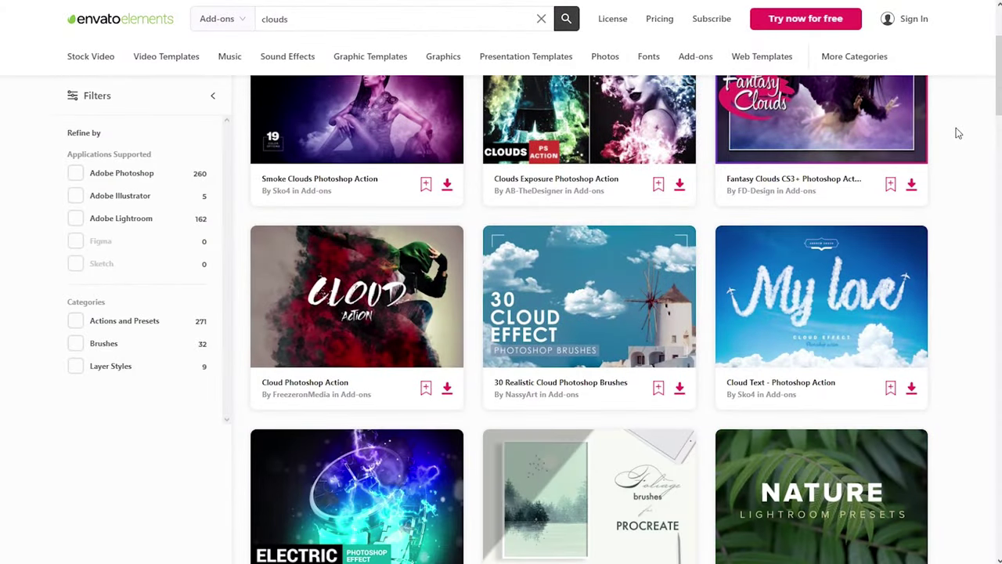
Step: Scroll further down the Envato Elements 'clouds' add-on results grid
{"action": "scroll", "coordinate": [958, 133], "scroll_direction": "down", "scroll_amount": 3}
{"action": "scroll", "coordinate": [959, 134], "scroll_direction": "down", "scroll_amount": 2}
{"action": "scroll", "coordinate": [958, 133], "scroll_direction": "down", "scroll_amount": 2}
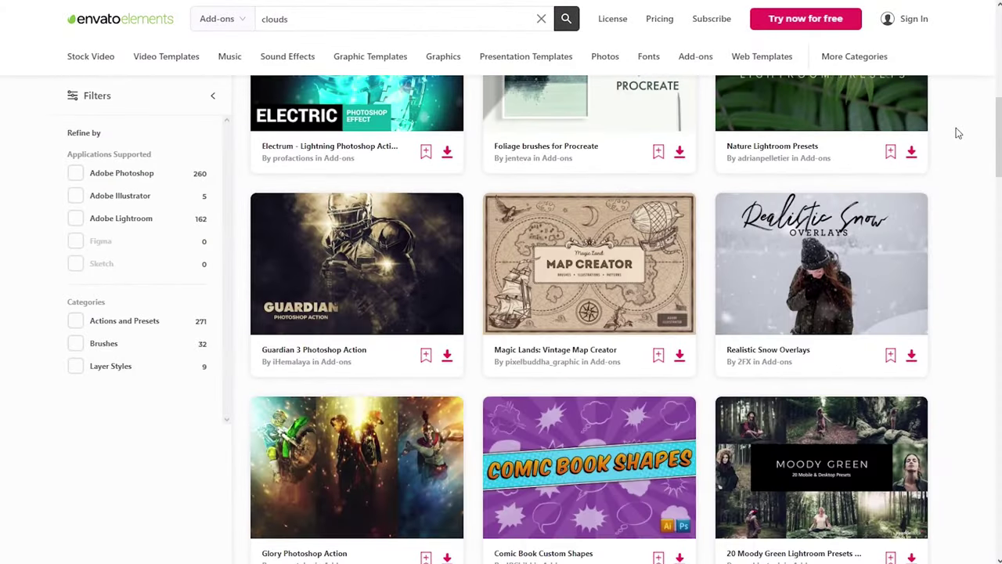
{"action": "scroll", "coordinate": [956, 129], "scroll_direction": "down", "scroll_amount": 5}
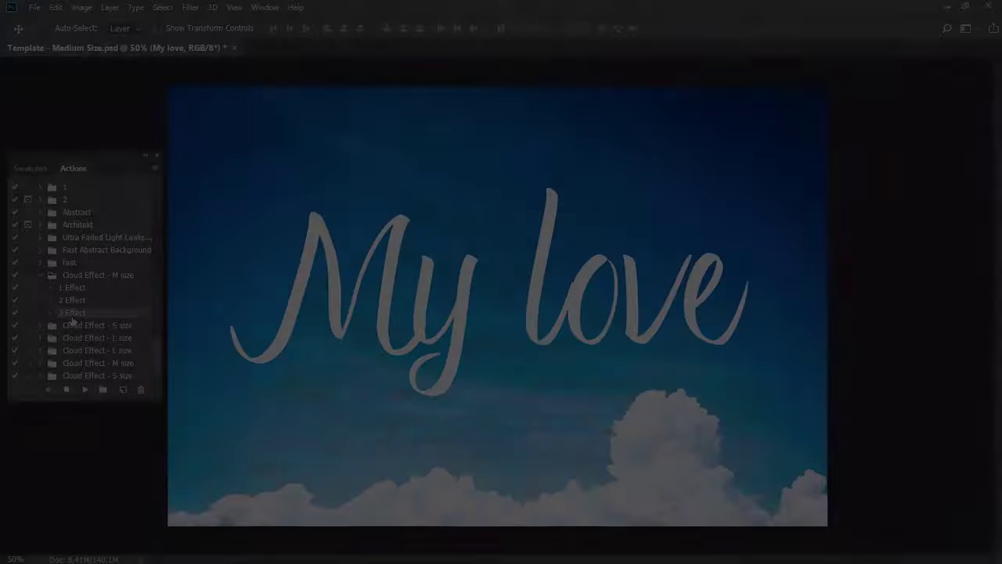
Step: Play the Cloud Effect action on the 'My love' template text
{"action": "left_click", "coordinate": [84, 389]}
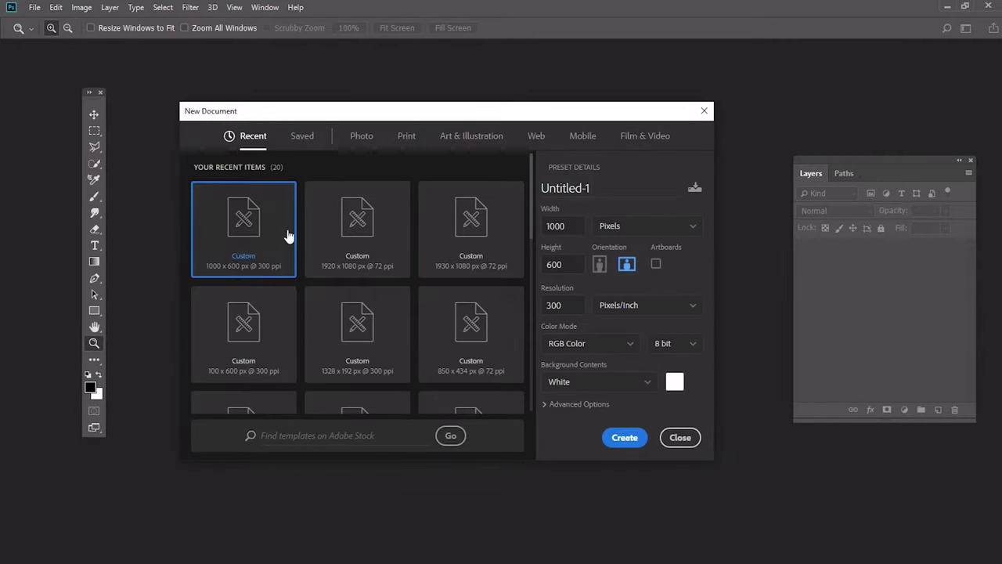
Step: Create the 1000×600 px document and place the Clouds Background image as a linked file
{"action": "left_click", "coordinate": [625, 441]}
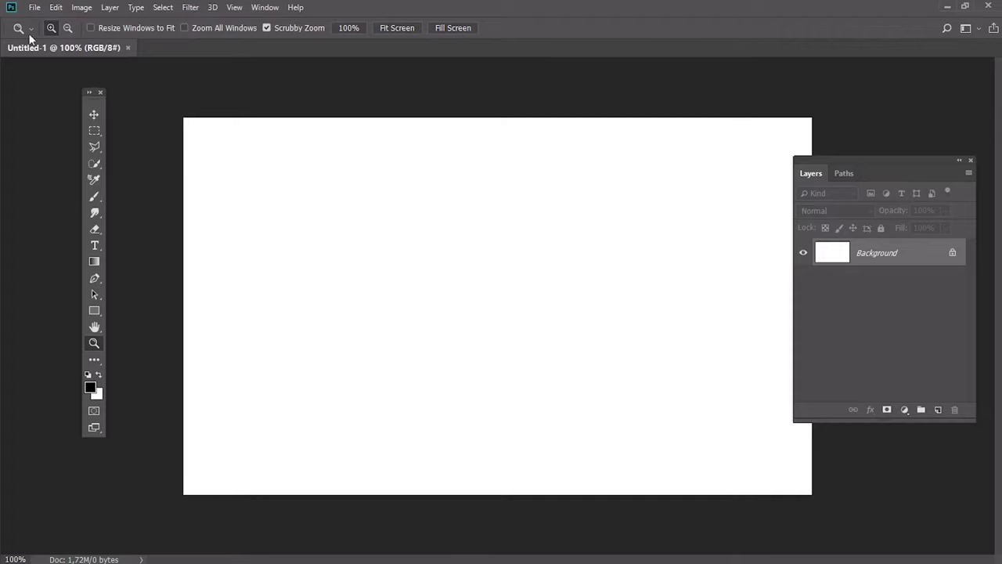
{"action": "left_click", "coordinate": [36, 7]}
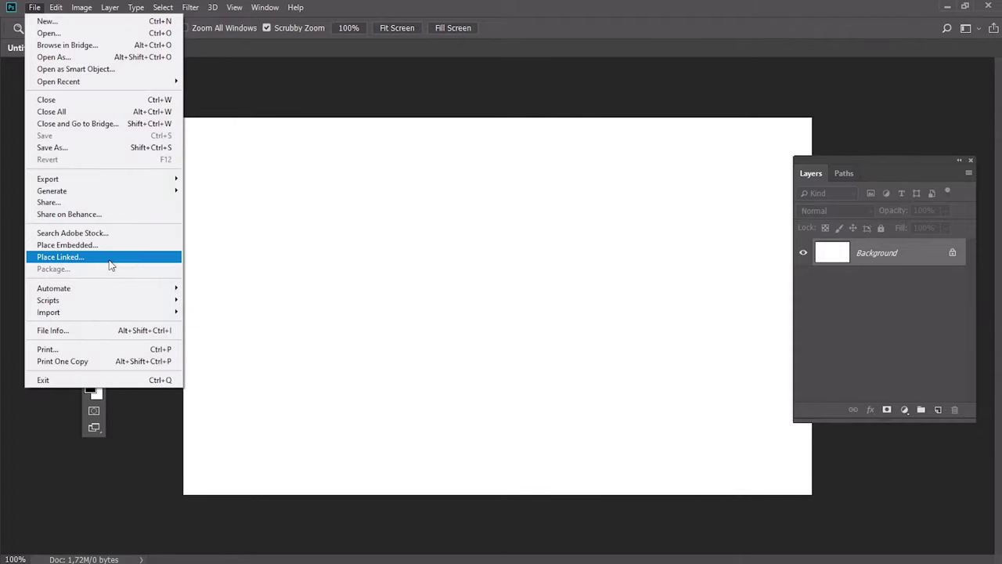
{"action": "left_click", "coordinate": [112, 258]}
{"action": "left_click", "coordinate": [200, 311]}
{"action": "double_click", "coordinate": [200, 311]}
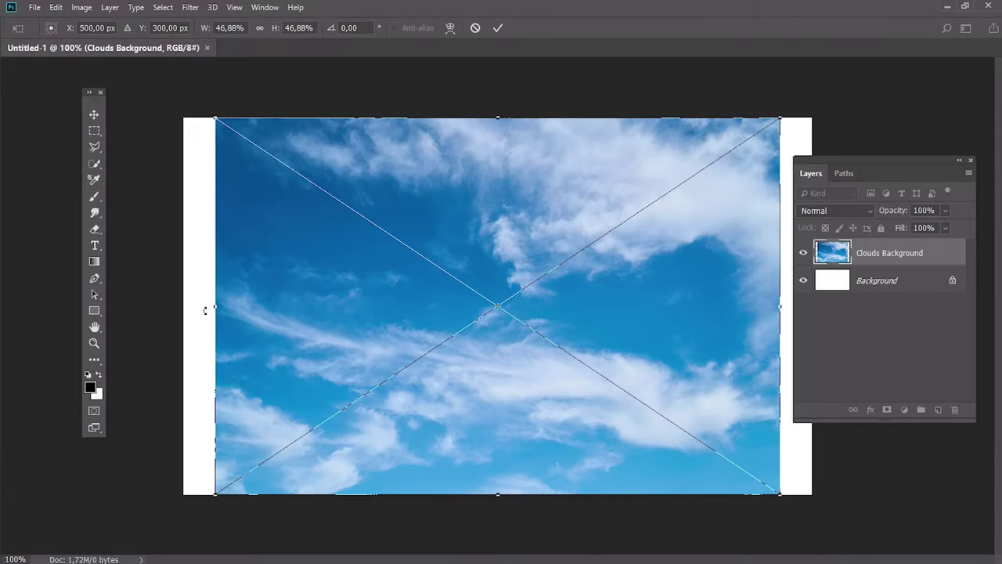
Step: Enlarge and position the placed sky photo to cover the whole canvas, then commit it
{"action": "left_click_drag", "start_coordinate": [216, 118], "coordinate": [126, 59]}
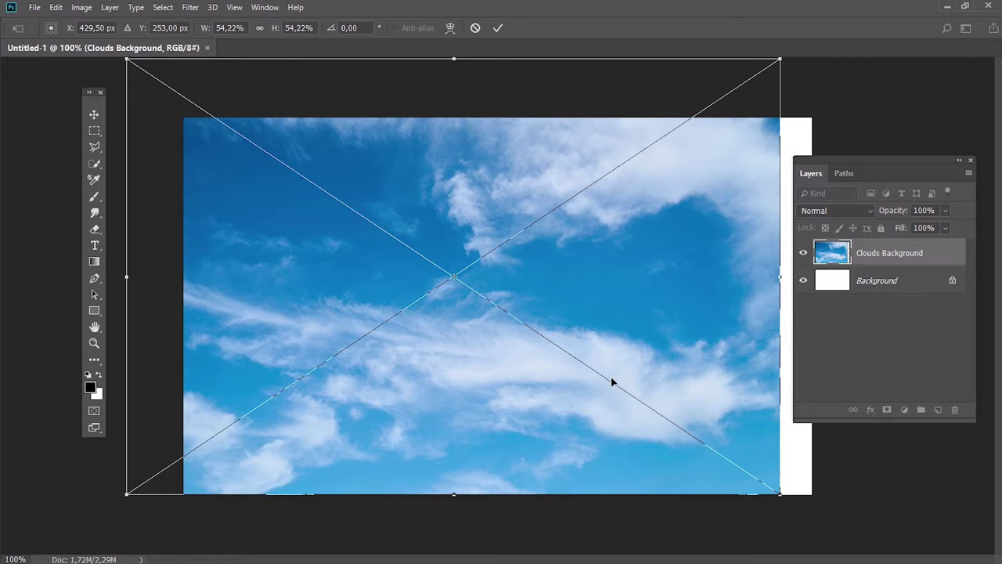
{"action": "left_click_drag", "start_coordinate": [783, 496], "coordinate": [969, 560]}
{"action": "left_click_drag", "start_coordinate": [405, 235], "coordinate": [461, 269]}
{"action": "left_click_drag", "start_coordinate": [184, 91], "coordinate": [102, 34]}
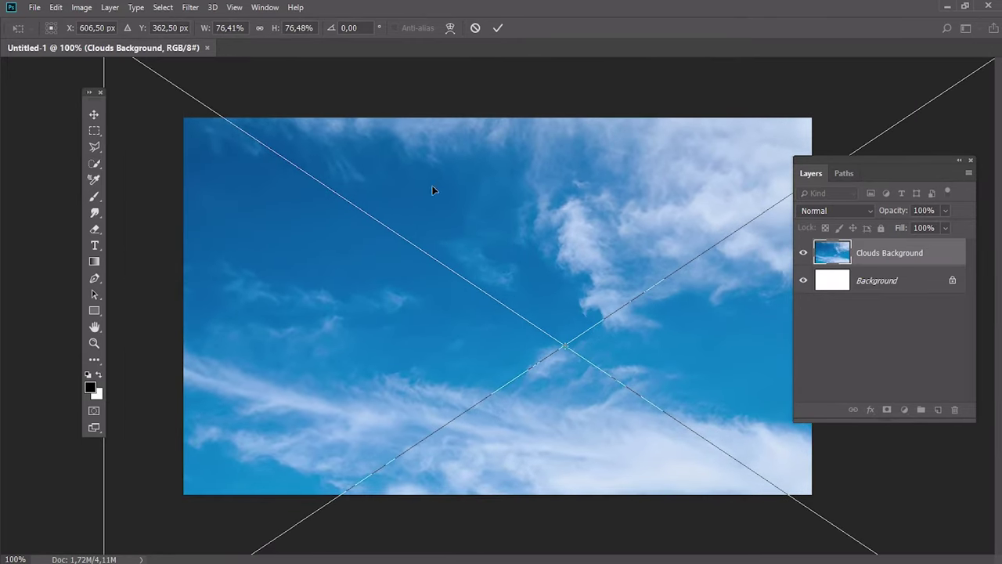
{"action": "mouse_move", "coordinate": [450, 192]}
{"action": "left_mouse_down"}
{"action": "mouse_move", "coordinate": [468, 221]}
{"action": "mouse_move", "coordinate": [499, 231]}
{"action": "left_mouse_up"}
{"action": "key", "text": "Return"}
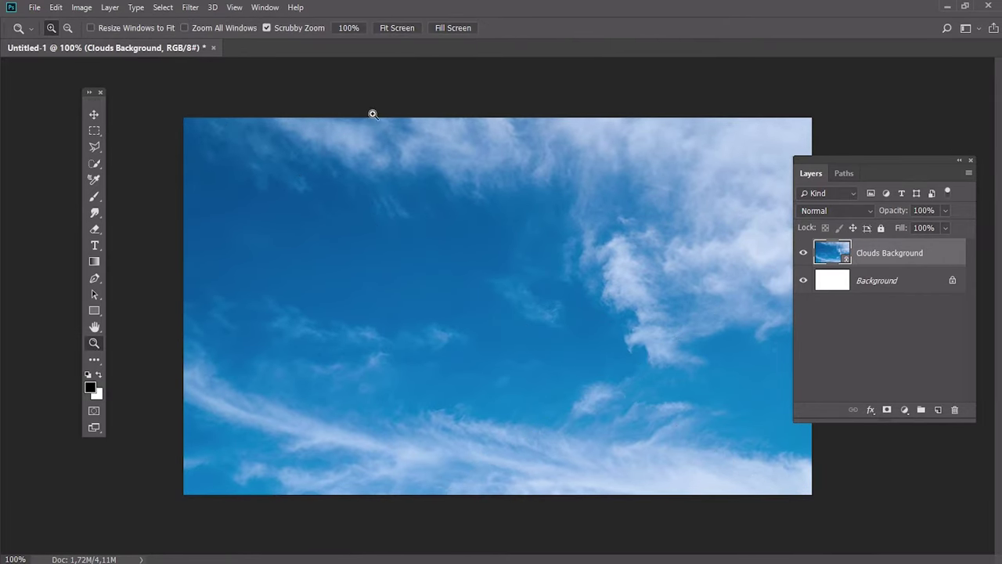
Step: Give the sky layer a #3dacfa Color Overlay in Color mode at 70% opacity
{"action": "double_click", "coordinate": [956, 255]}
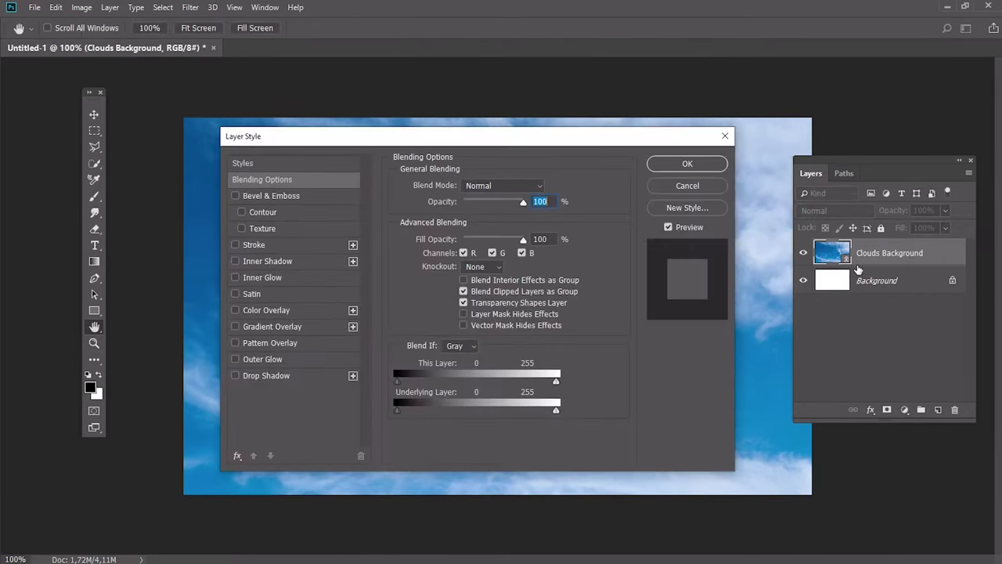
{"action": "left_click", "coordinate": [265, 310]}
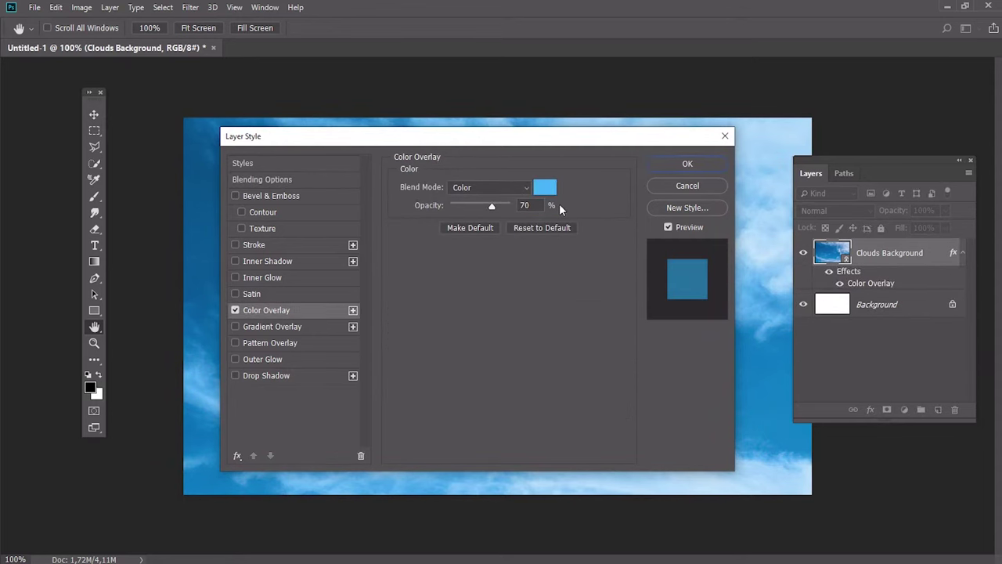
{"action": "left_click", "coordinate": [524, 206]}
{"action": "left_click", "coordinate": [552, 196]}
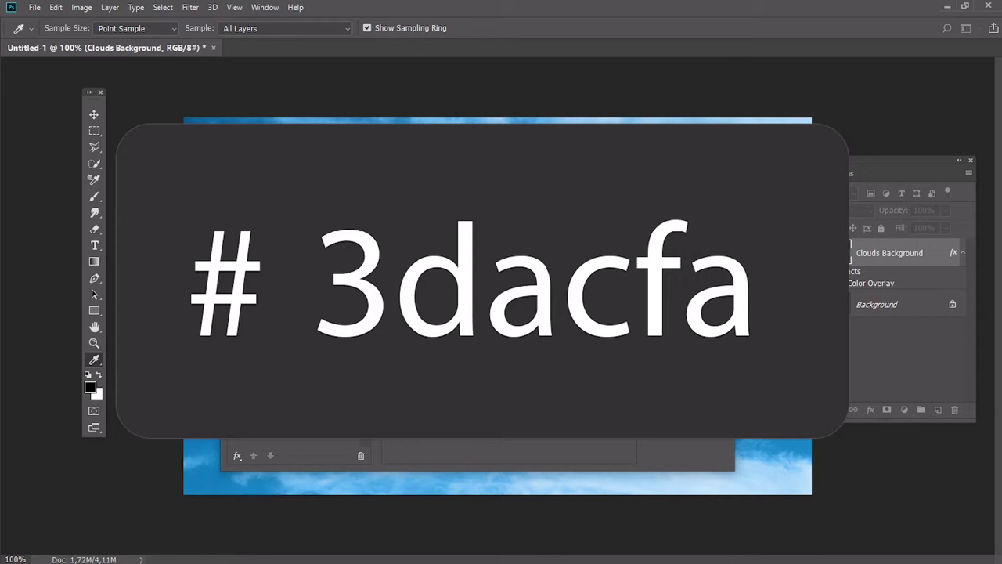
{"action": "left_click", "coordinate": [665, 166]}
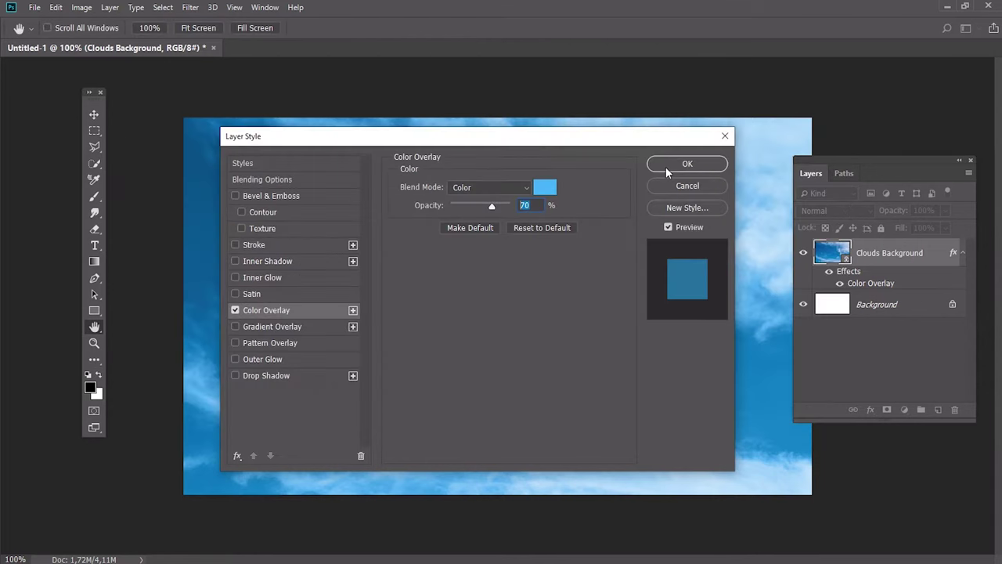
{"action": "left_click", "coordinate": [666, 166]}
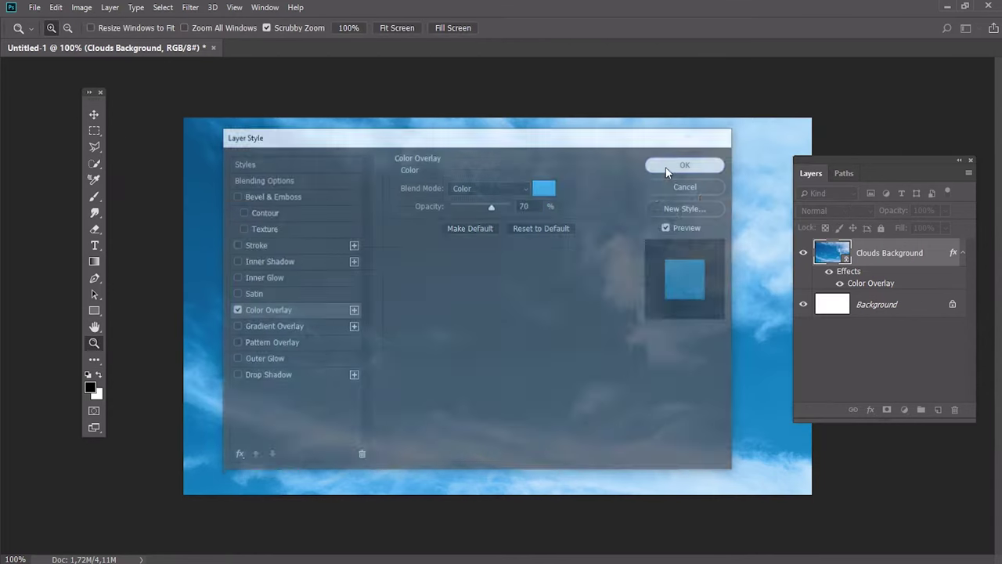
Step: Apply Levels to the sky with output black 104 and midtones 1.63
{"action": "left_click", "coordinate": [82, 8]}
{"action": "mouse_move", "coordinate": [100, 40]}
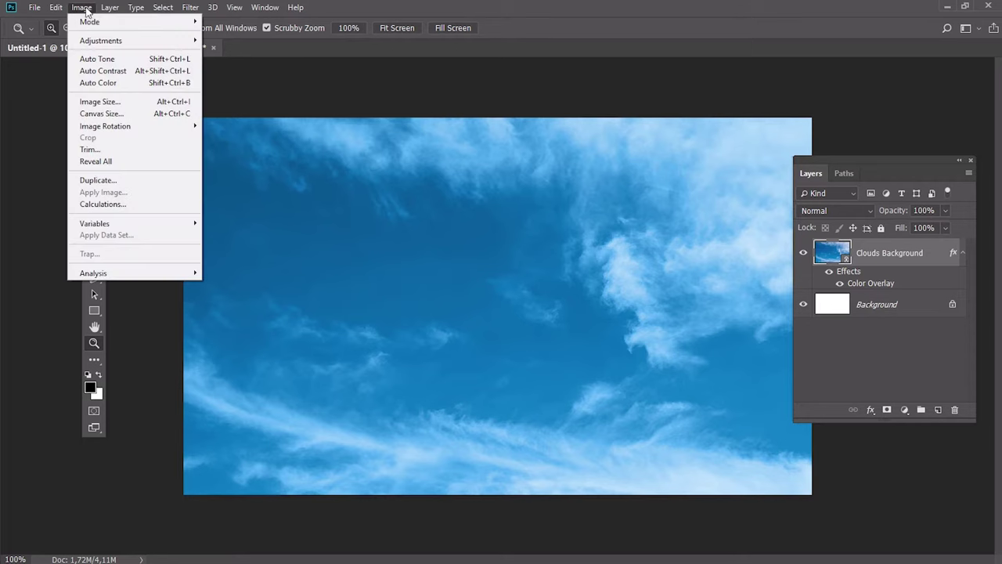
{"action": "left_click", "coordinate": [235, 53]}
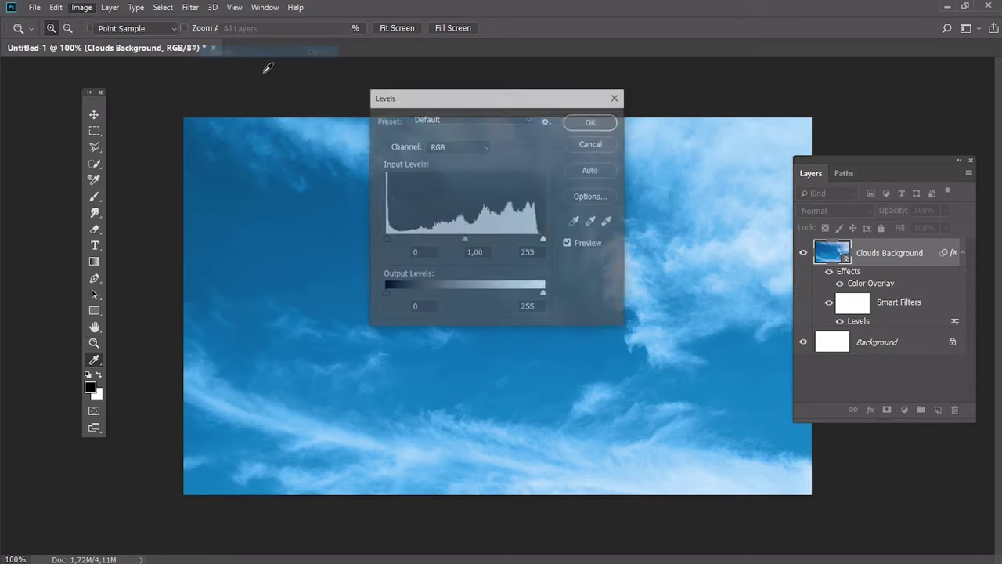
{"action": "left_click_drag", "start_coordinate": [496, 100], "coordinate": [255, 103]}
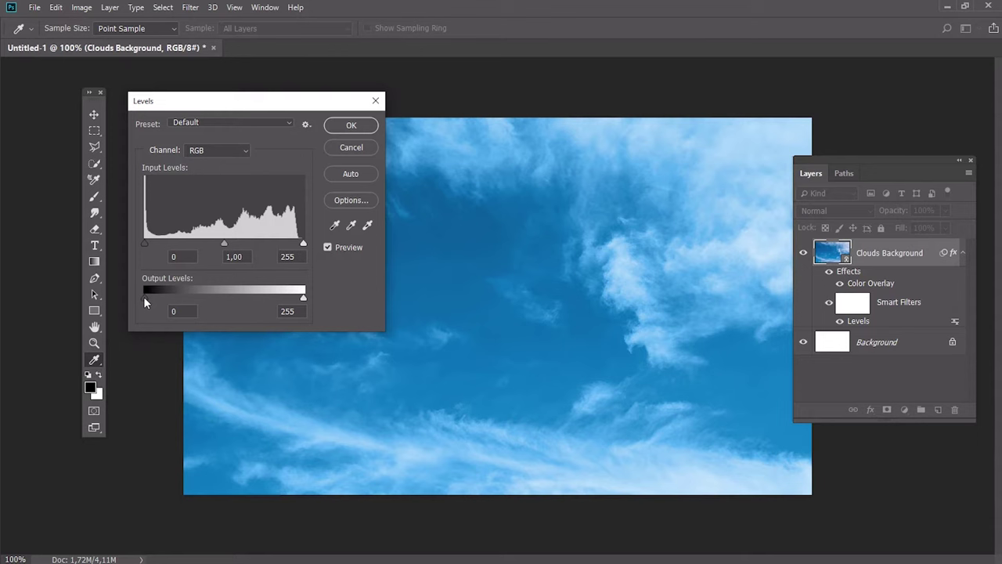
{"action": "left_click", "coordinate": [144, 298]}
{"action": "type", "text": "04"}
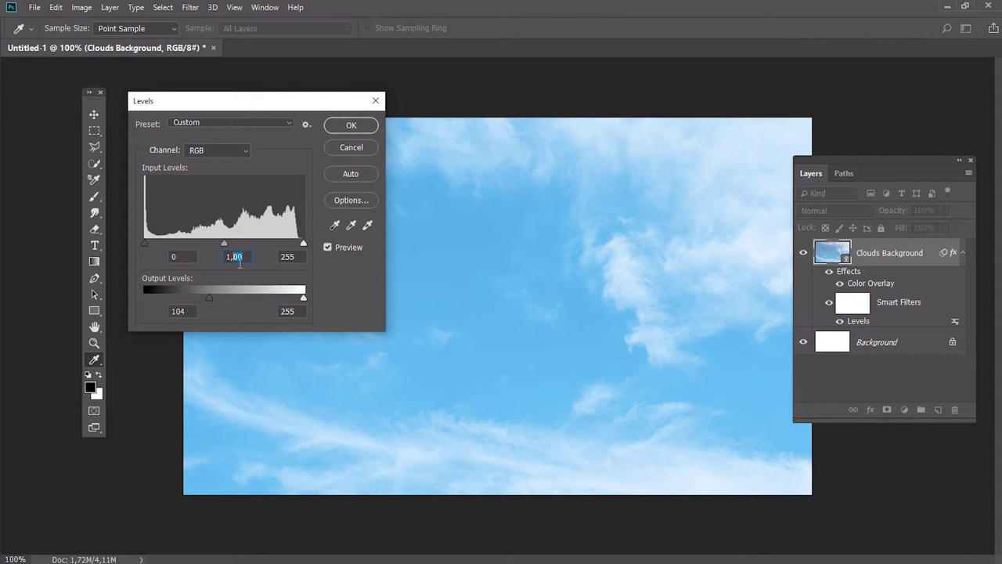
{"action": "type", "text": "63"}
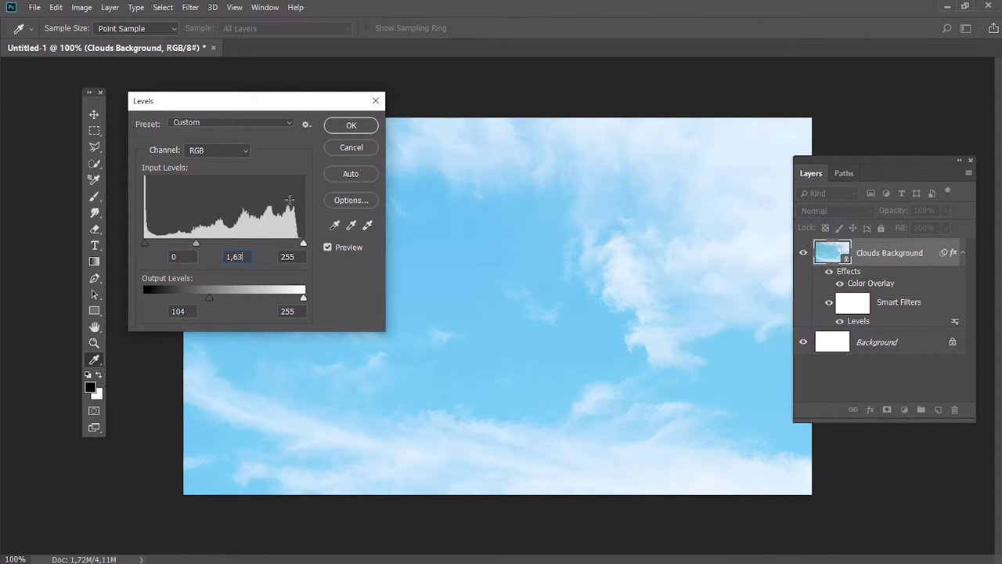
Step: Confirm the Levels adjustment and select the Soft Round 29 px brush
{"action": "left_click", "coordinate": [342, 127]}
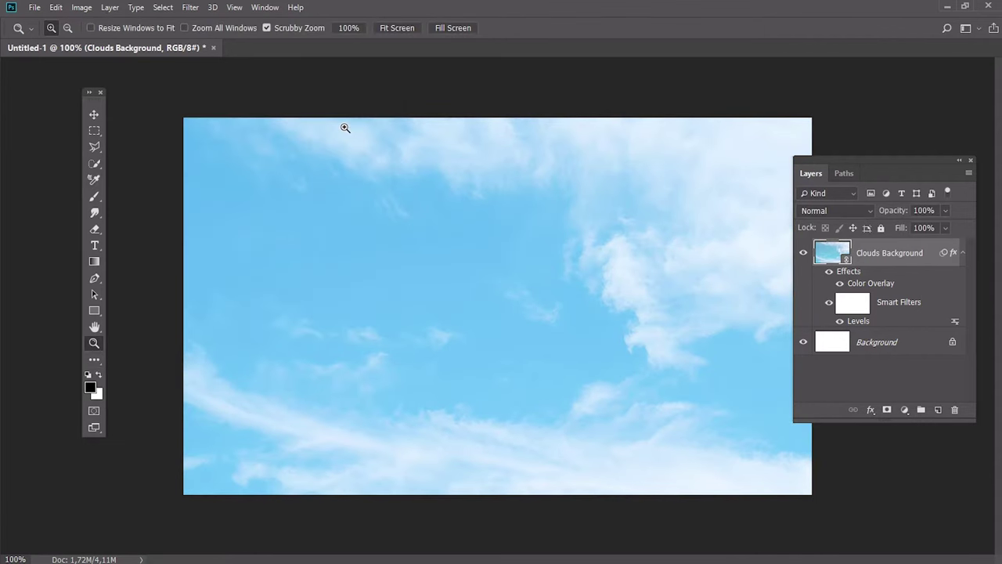
{"action": "left_click", "coordinate": [95, 196]}
{"action": "left_click", "coordinate": [66, 28]}
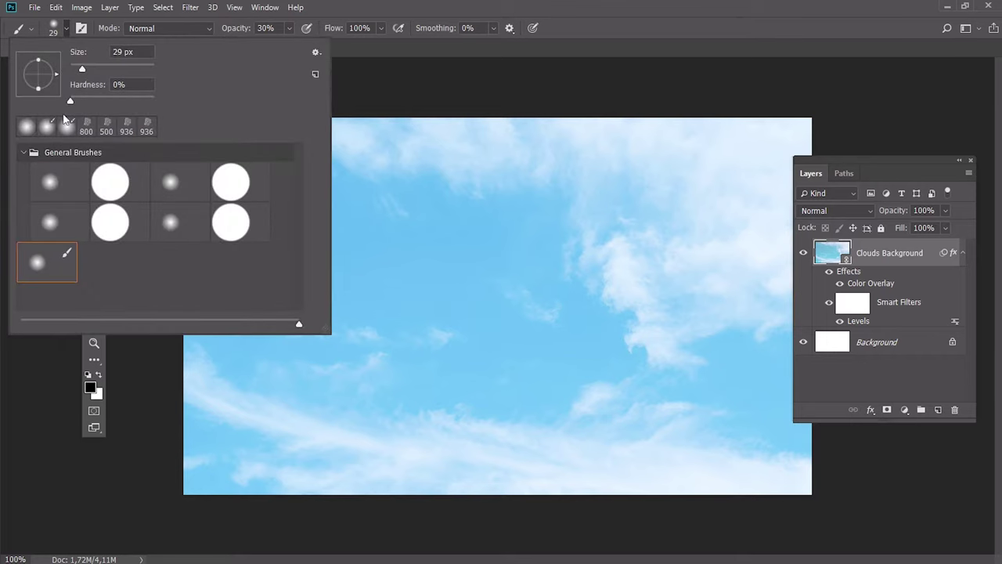
{"action": "left_click", "coordinate": [66, 184]}
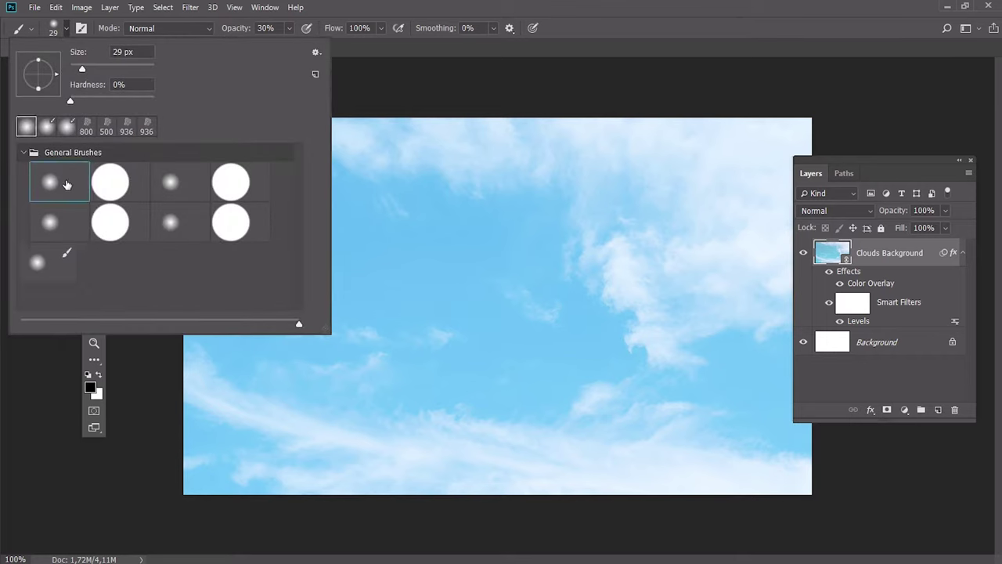
Step: Enable Shape Dynamics and Scattering and save the brush as the 'Cloud' preset
{"action": "left_click", "coordinate": [82, 29]}
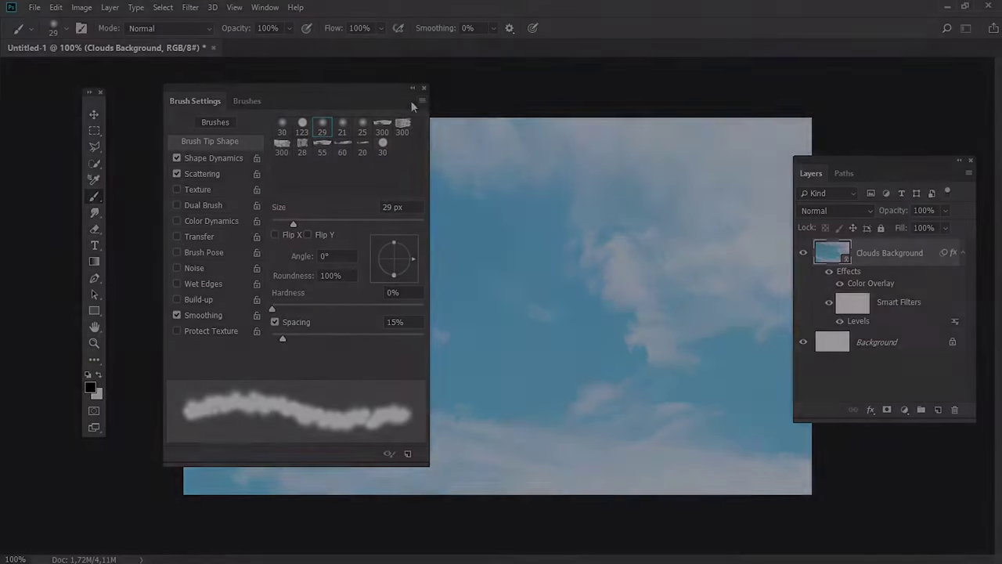
{"action": "left_click", "coordinate": [421, 102]}
{"action": "left_click", "coordinate": [447, 104]}
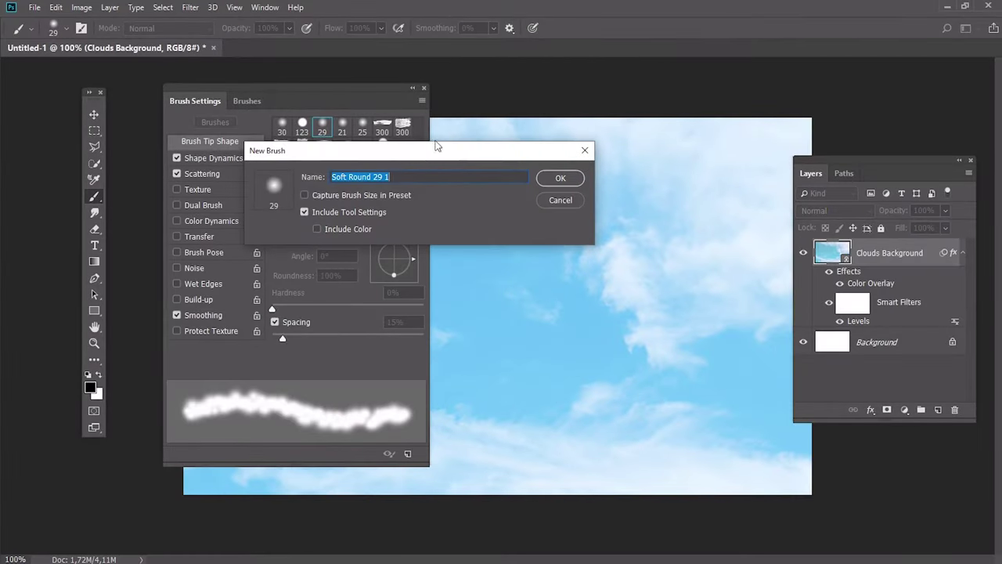
{"action": "type", "text": "Clouds Brush"}
{"action": "key", "text": "Return"}
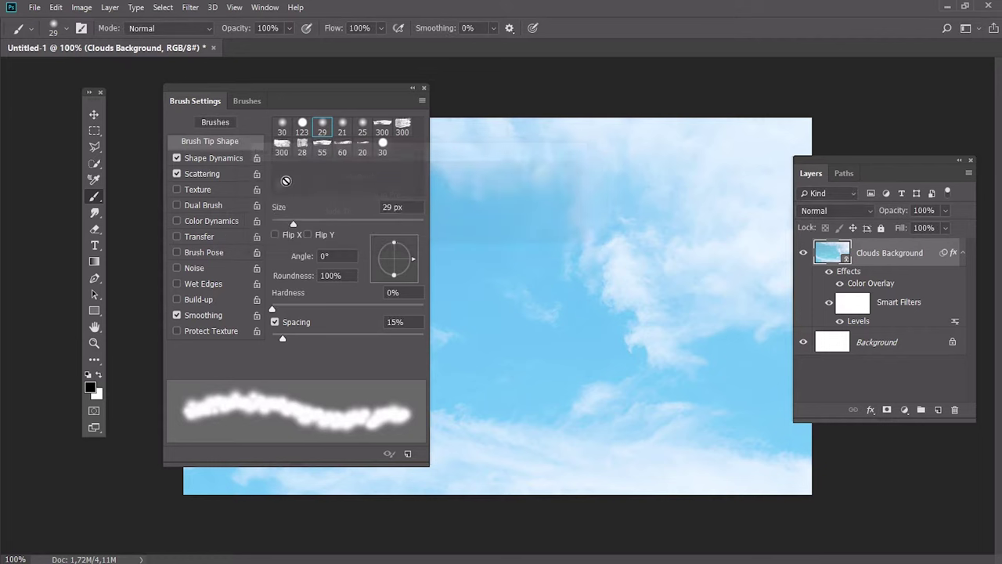
Step: Type 'Clouds' in 36 pt black text on the sky
{"action": "left_click", "coordinate": [423, 89]}
{"action": "left_click", "coordinate": [94, 246]}
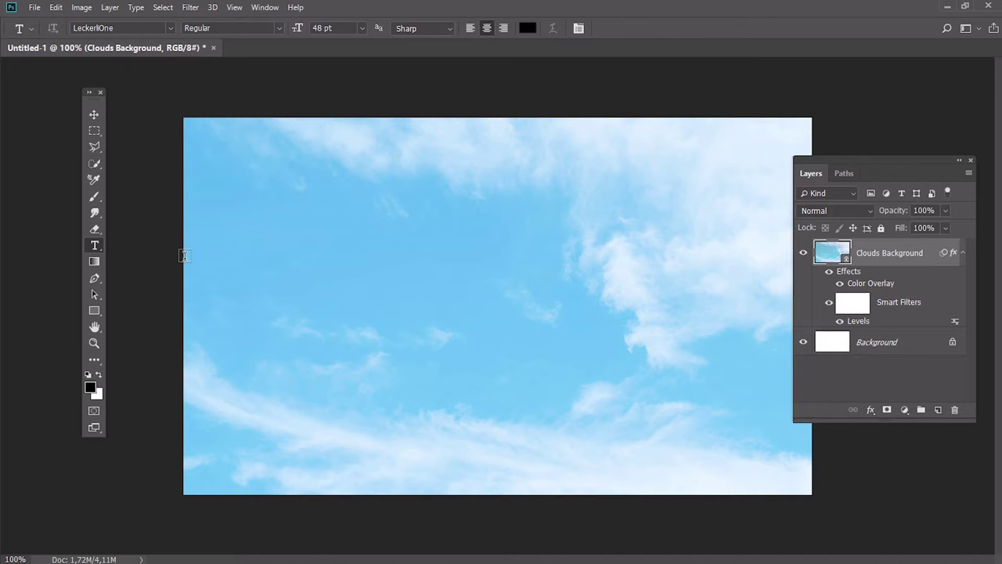
{"action": "left_click", "coordinate": [362, 29]}
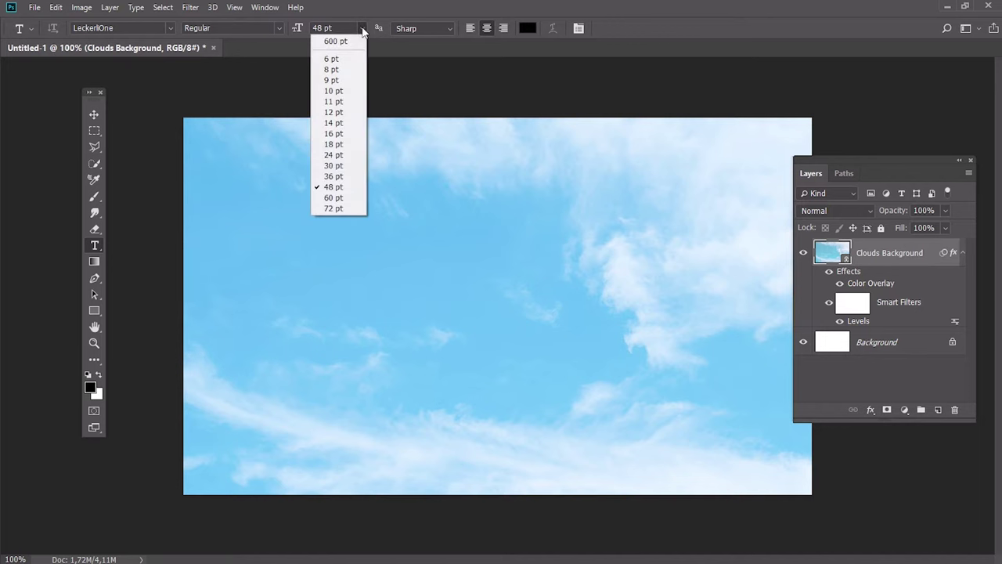
{"action": "left_click", "coordinate": [332, 176]}
{"action": "left_click", "coordinate": [367, 321]}
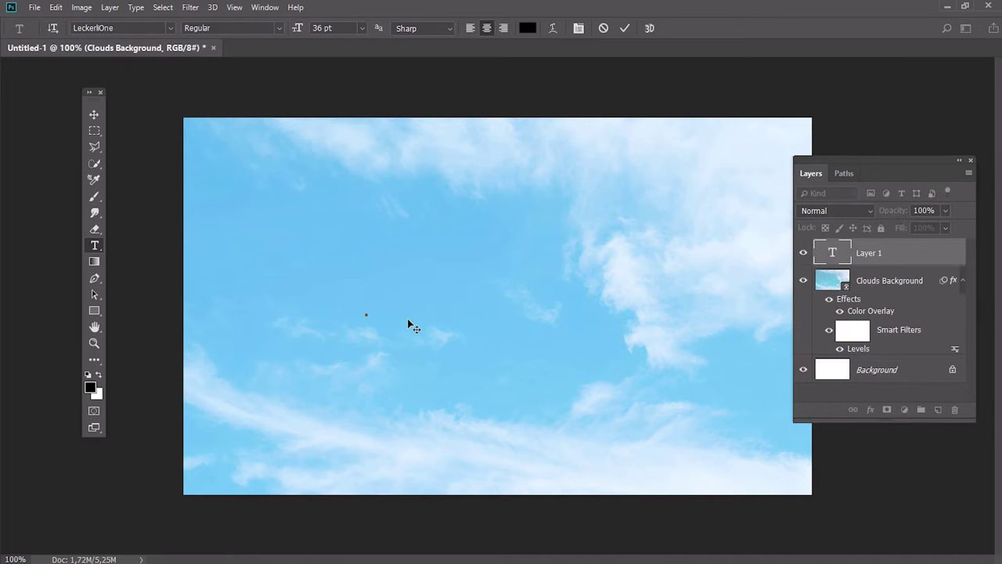
{"action": "type", "text": "Clouds"}
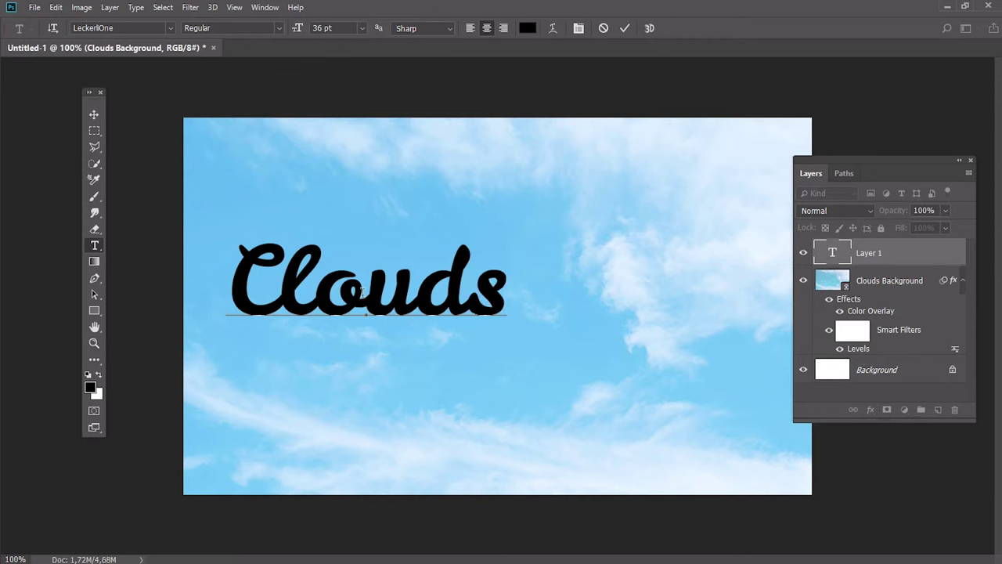
{"action": "key", "text": "ctrl+Return"}
Step: Drag the Clouds text until it snaps to the canvas centre
{"action": "key", "text": "v"}
{"action": "left_click_drag", "start_coordinate": [469, 290], "coordinate": [580, 298]}
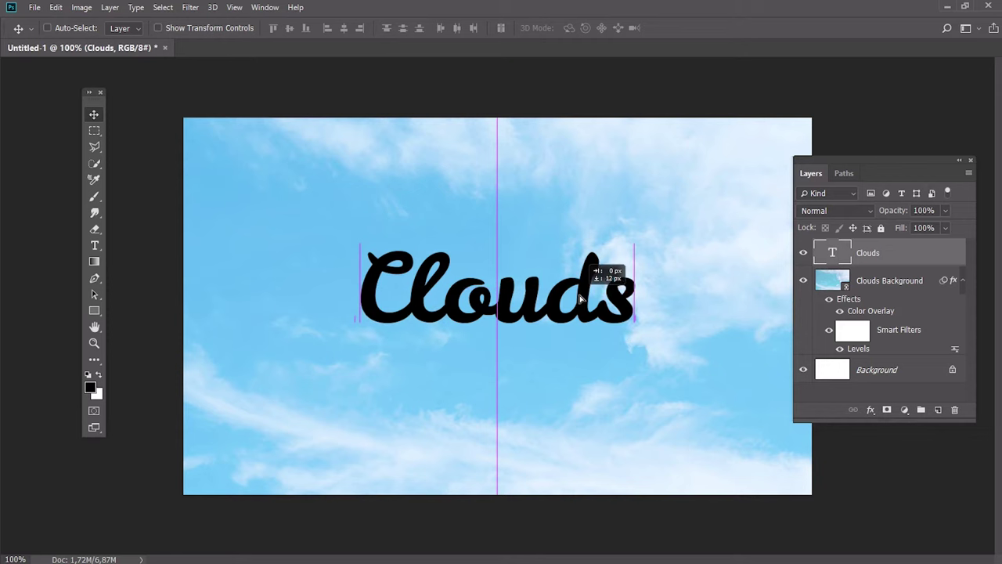
{"action": "left_click_drag", "start_coordinate": [581, 297], "coordinate": [581, 297]}
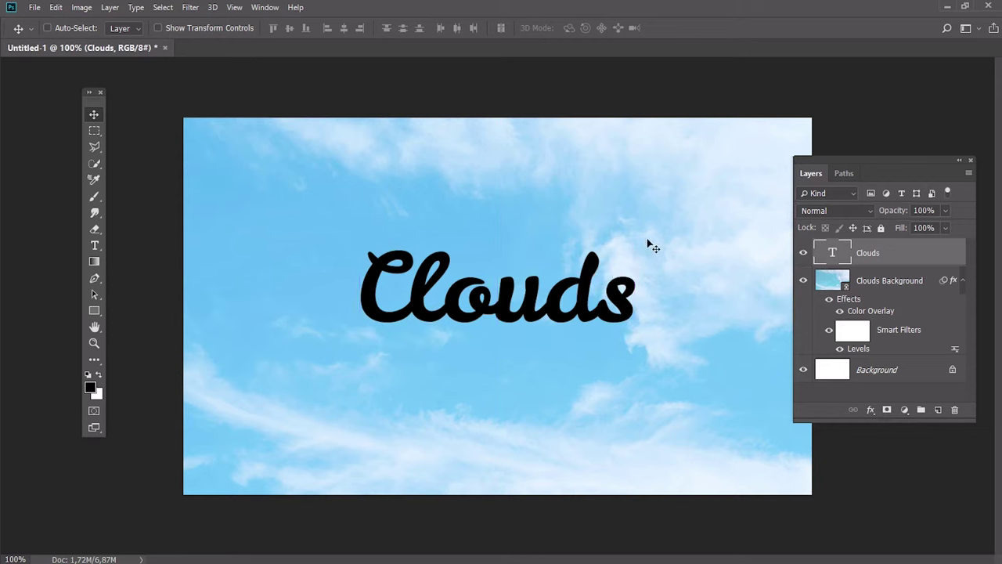
Step: Rasterize the Clouds type layer and apply a 3.6 px Gaussian Blur
{"action": "right_click", "coordinate": [932, 249]}
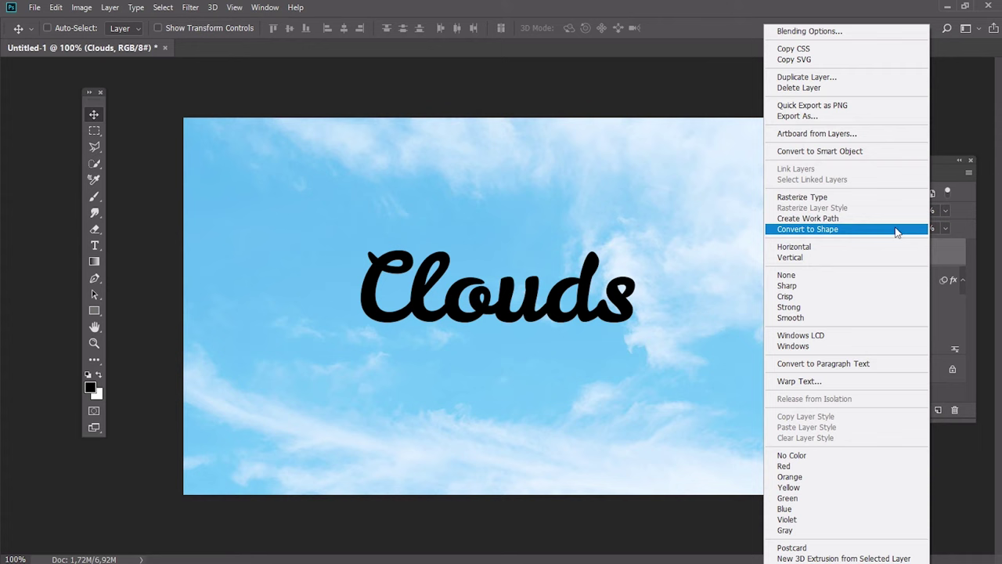
{"action": "left_click", "coordinate": [792, 197]}
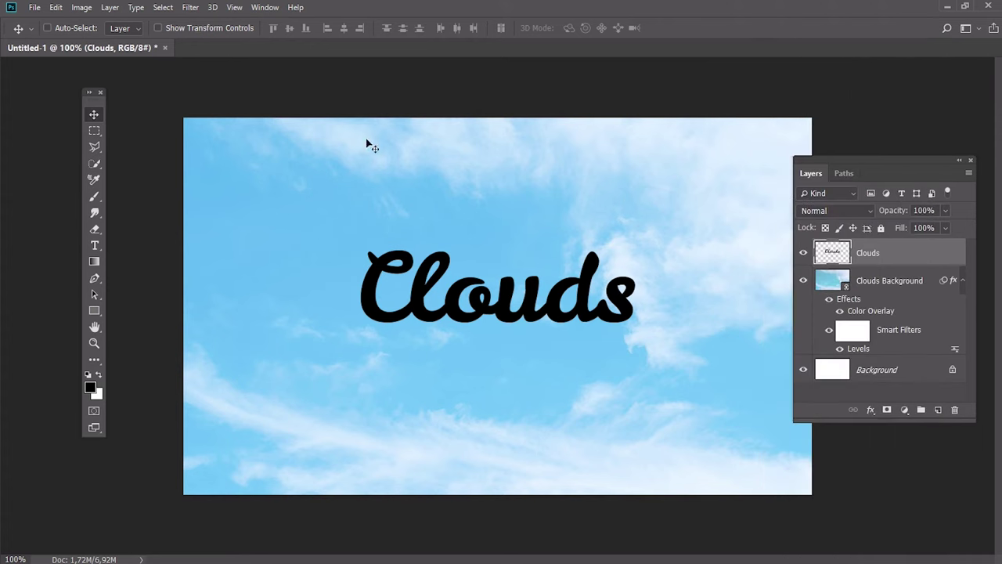
{"action": "left_click", "coordinate": [191, 8]}
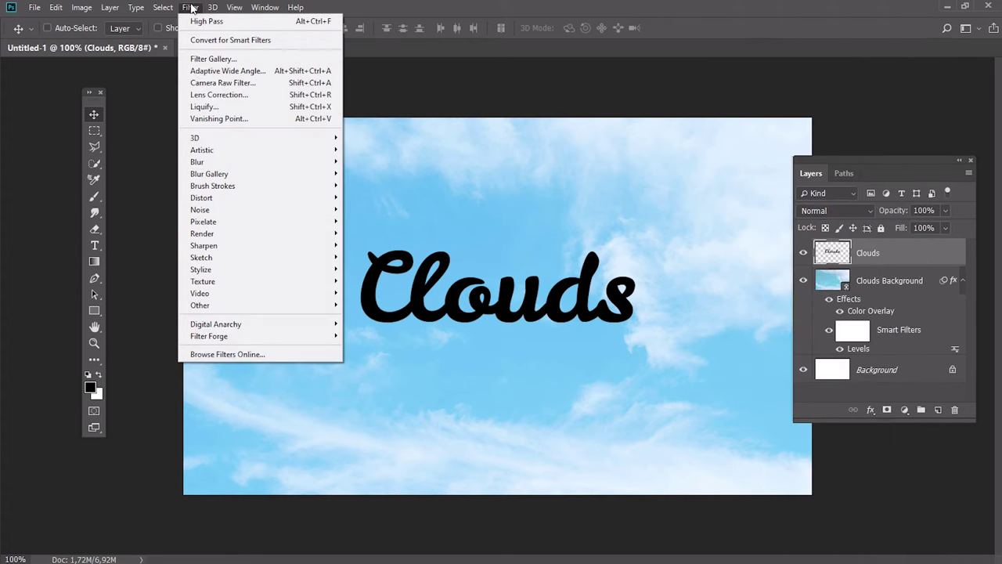
{"action": "left_click", "coordinate": [355, 209]}
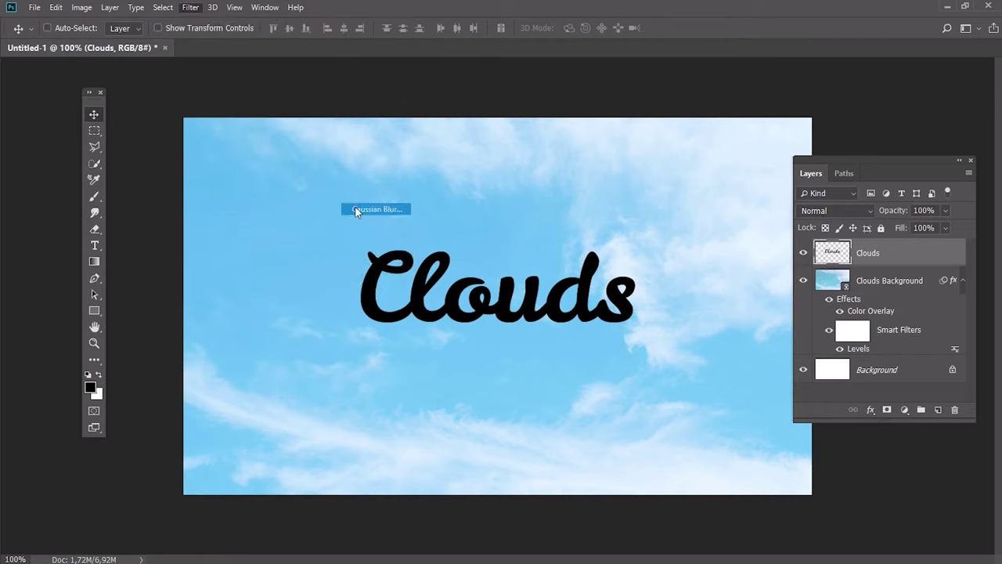
{"action": "mouse_move", "coordinate": [465, 105]}
{"action": "left_mouse_down"}
{"action": "mouse_move", "coordinate": [710, 78]}
{"action": "mouse_move", "coordinate": [717, 94]}
{"action": "left_mouse_up"}
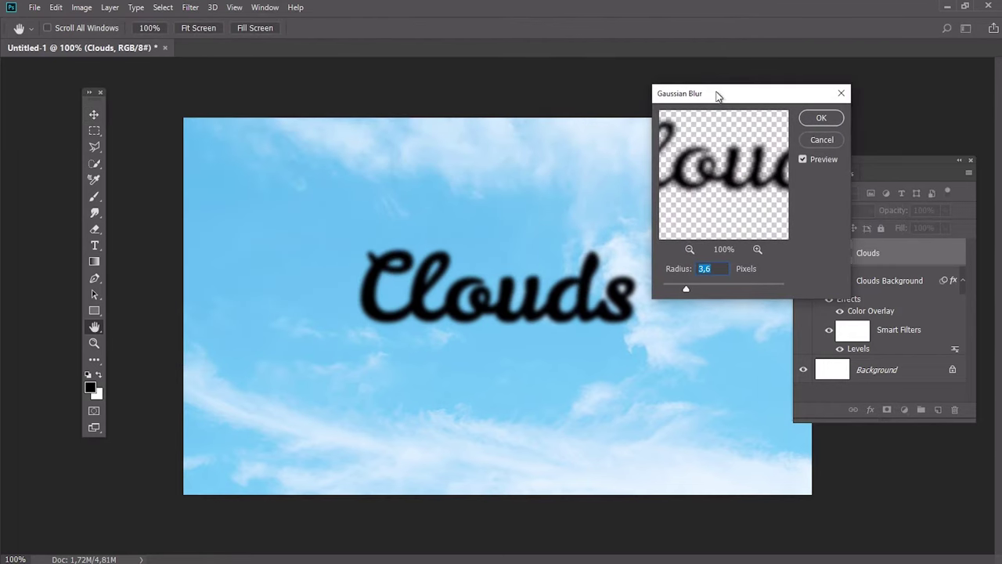
{"action": "left_click", "coordinate": [822, 118]}
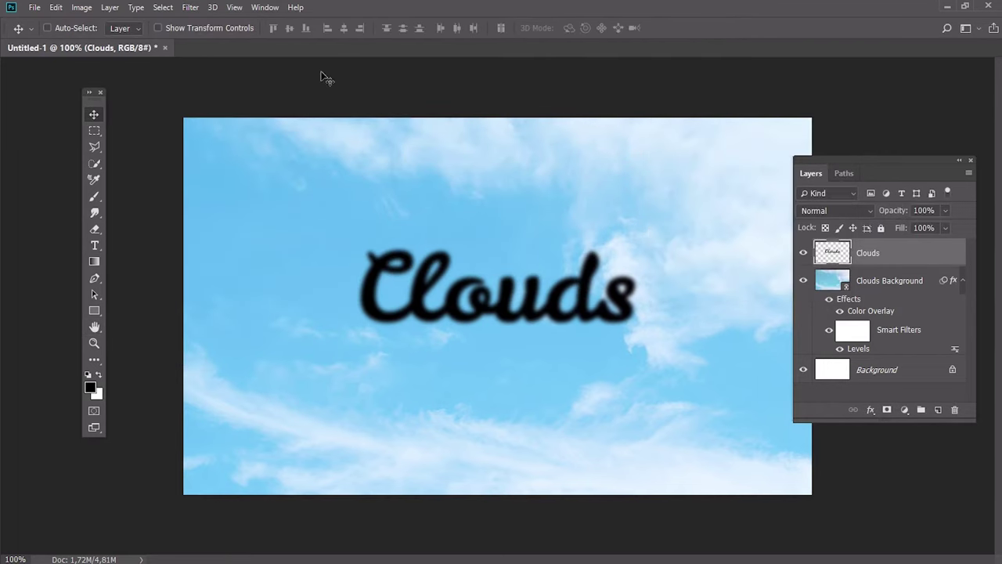
Step: Apply a Ripple distortion, amount 55 and size Medium, to the blurred lettering
{"action": "left_click", "coordinate": [192, 8]}
{"action": "mouse_move", "coordinate": [201, 197]}
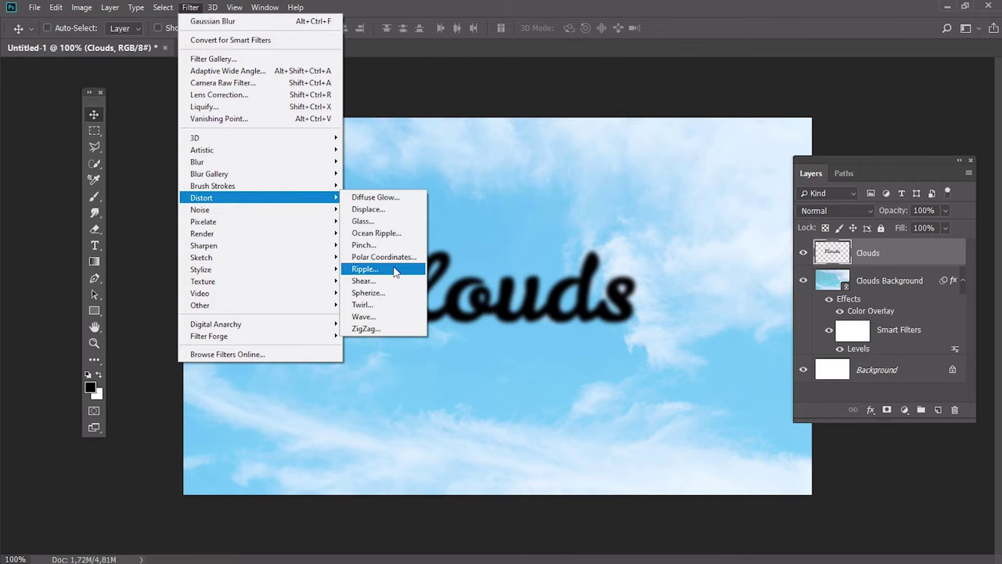
{"action": "left_click", "coordinate": [396, 271]}
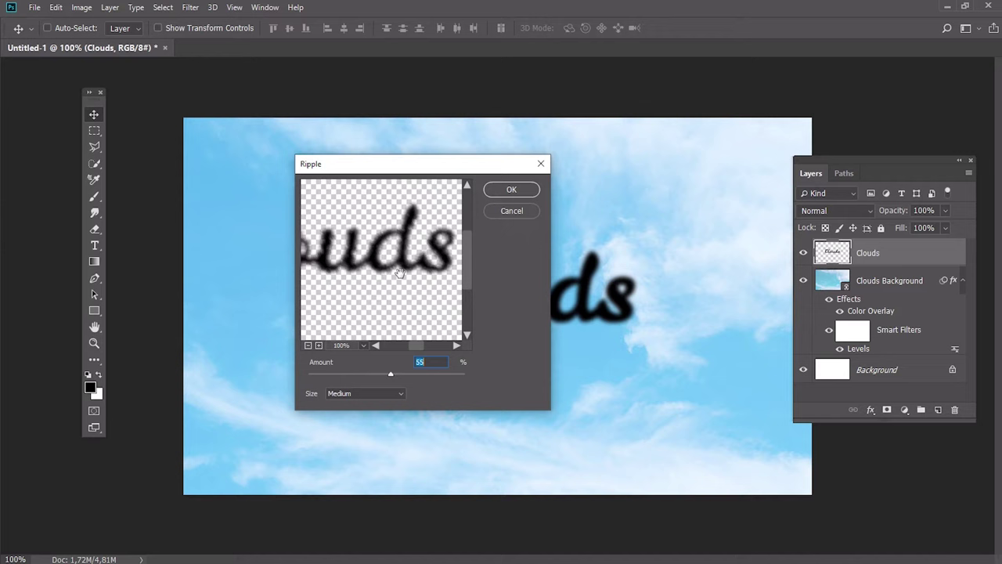
{"action": "left_click", "coordinate": [505, 194]}
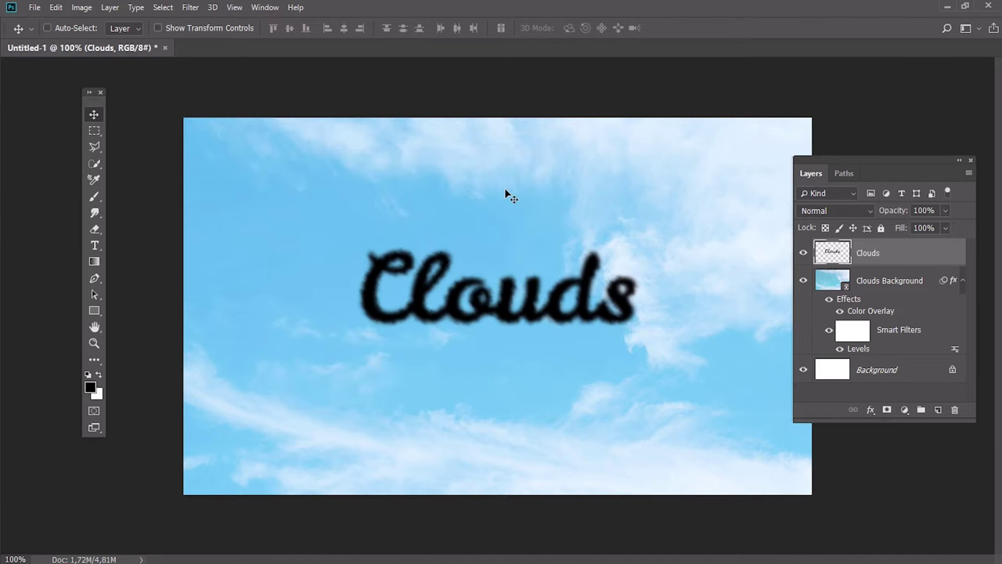
Step: Add a new empty layer named 'Clouds Effect'
{"action": "key", "text": "ctrl+shift+alt+n"}
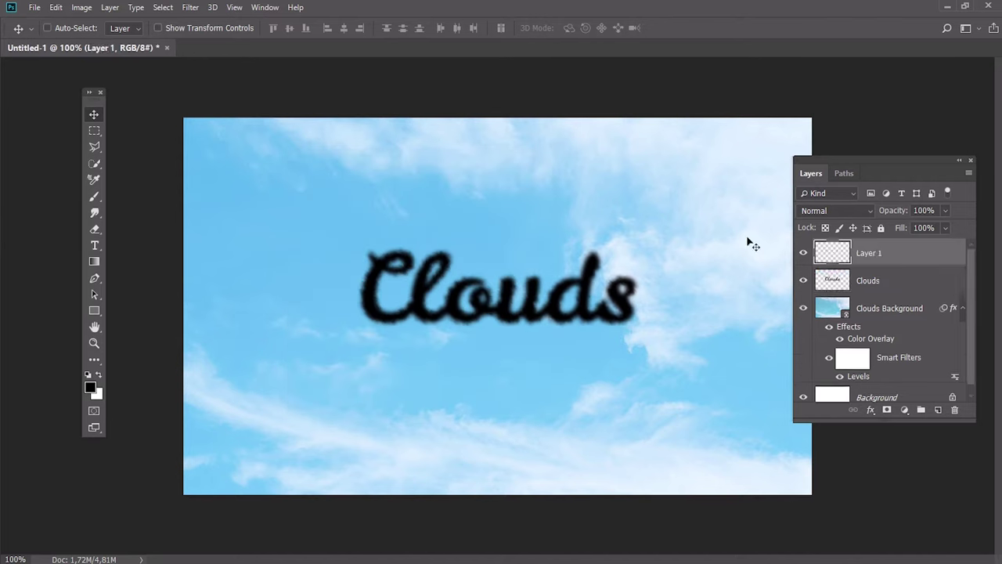
{"action": "double_click", "coordinate": [875, 258]}
{"action": "type", "text": "Clouds Effec"}
{"action": "type", "text": "t"}
{"action": "key", "text": "Return"}
Step: Paint soft black puffs at 30% brush opacity along the letter C's edges
{"action": "left_click", "coordinate": [96, 197]}
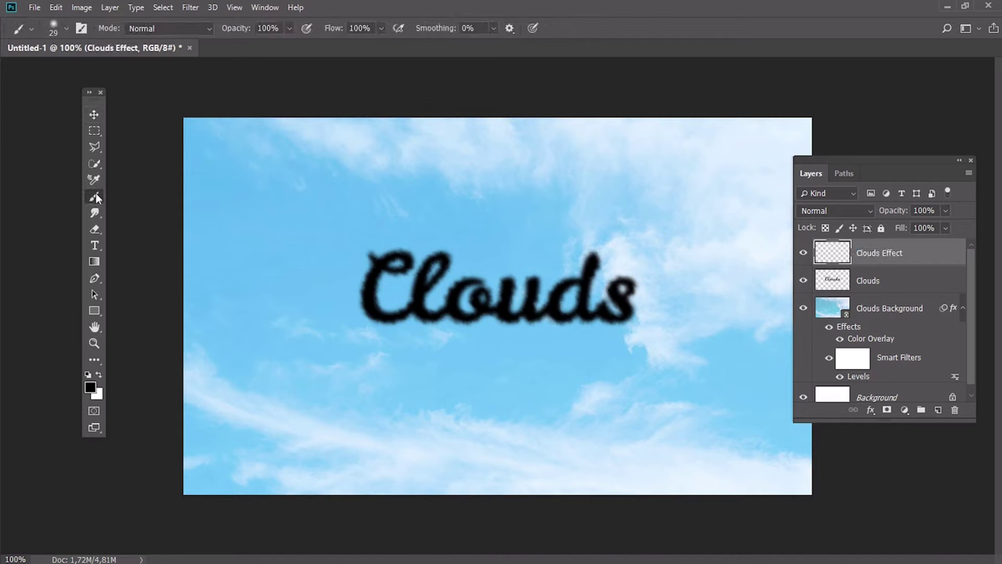
{"action": "left_click", "coordinate": [269, 30]}
{"action": "type", "text": "30"}
{"action": "mouse_move", "coordinate": [381, 276]}
{"action": "left_mouse_down"}
{"action": "mouse_move", "coordinate": [371, 291]}
{"action": "mouse_move", "coordinate": [371, 277]}
{"action": "mouse_move", "coordinate": [371, 319]}
{"action": "mouse_move", "coordinate": [415, 321]}
{"action": "mouse_move", "coordinate": [384, 307]}
{"action": "mouse_move", "coordinate": [380, 287]}
{"action": "mouse_move", "coordinate": [413, 270]}
{"action": "mouse_move", "coordinate": [377, 263]}
{"action": "left_mouse_up"}
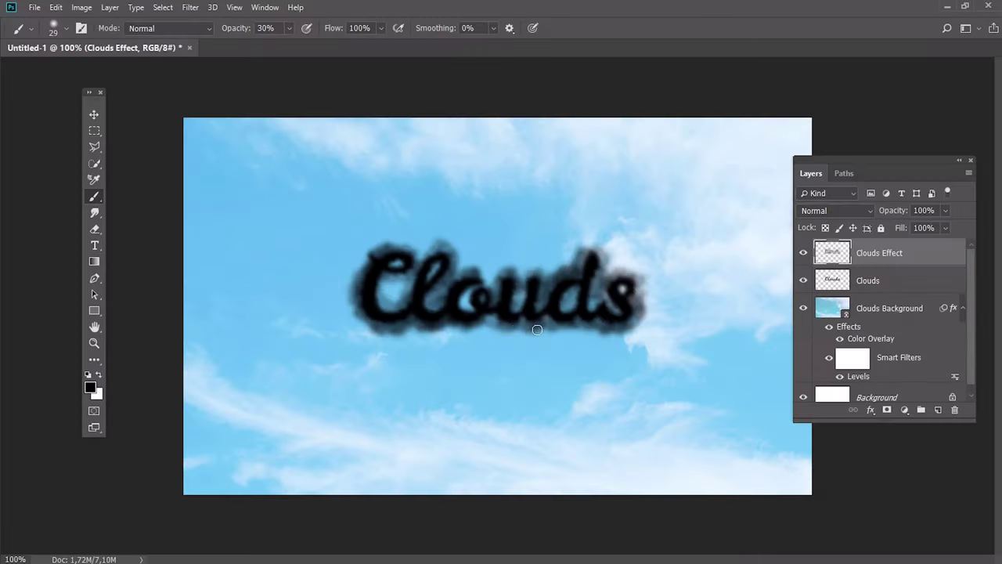
Step: Darken the lower edges of the 'ou' letters and merge them with Clouds into a smart object
{"action": "mouse_move", "coordinate": [537, 329]}
{"action": "left_mouse_down"}
{"action": "mouse_move", "coordinate": [467, 309]}
{"action": "mouse_move", "coordinate": [469, 296]}
{"action": "left_mouse_up"}
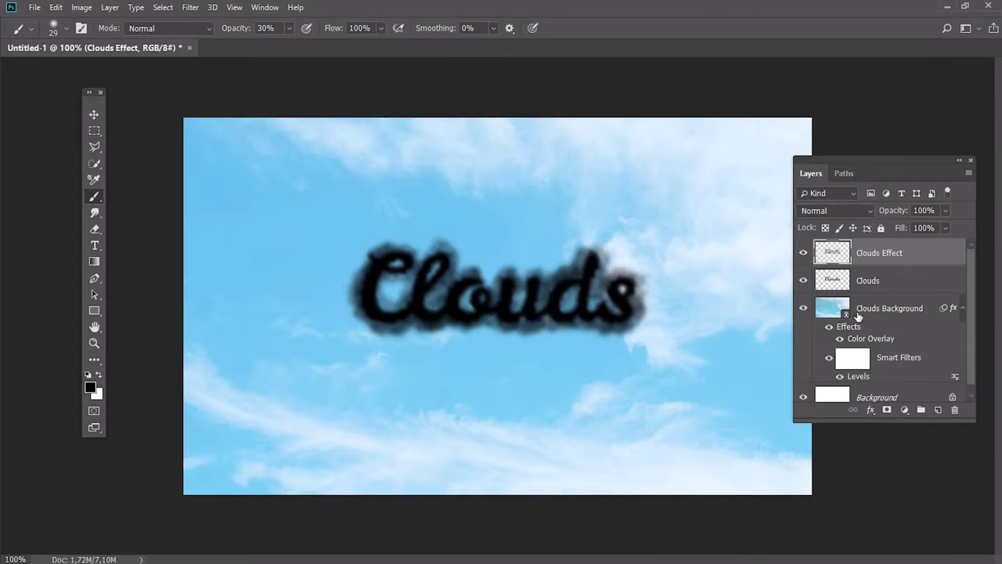
{"action": "left_click", "coordinate": [902, 282], "text": "shift"}
{"action": "right_click", "coordinate": [903, 282]}
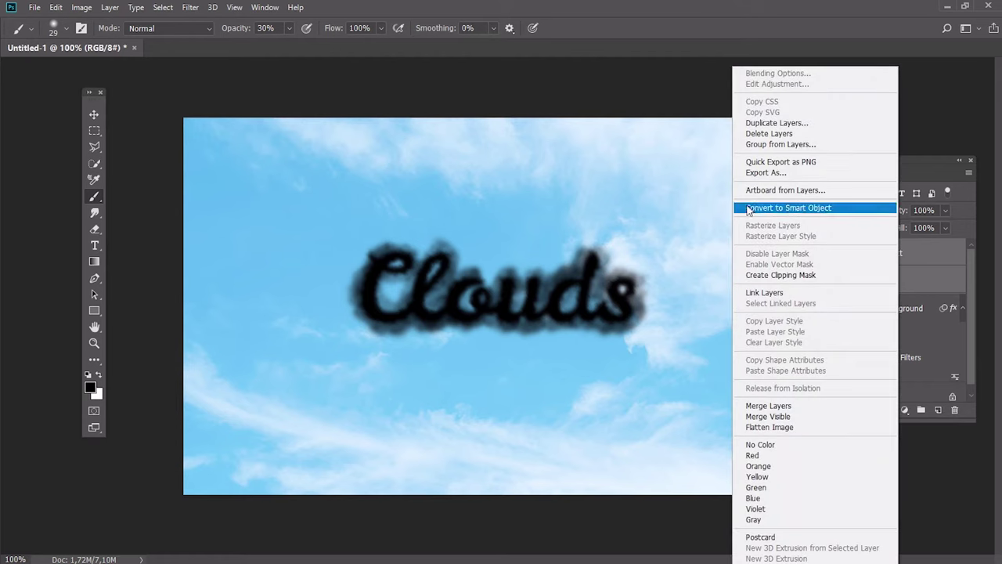
{"action": "left_click", "coordinate": [749, 209]}
Step: Blend the Clouds Effect smart object in Overlay mode at 90% opacity
{"action": "left_click", "coordinate": [843, 210]}
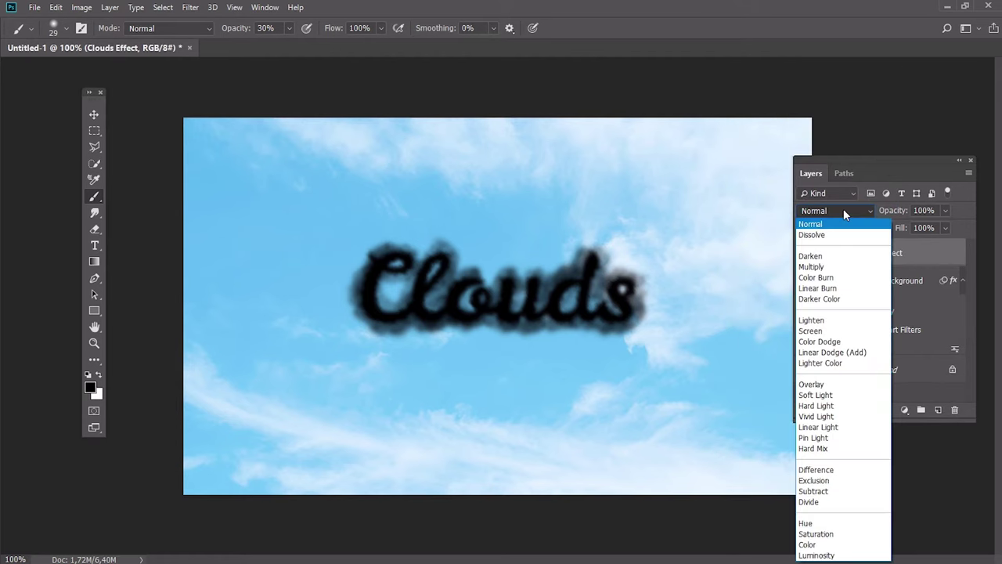
{"action": "left_click", "coordinate": [811, 385]}
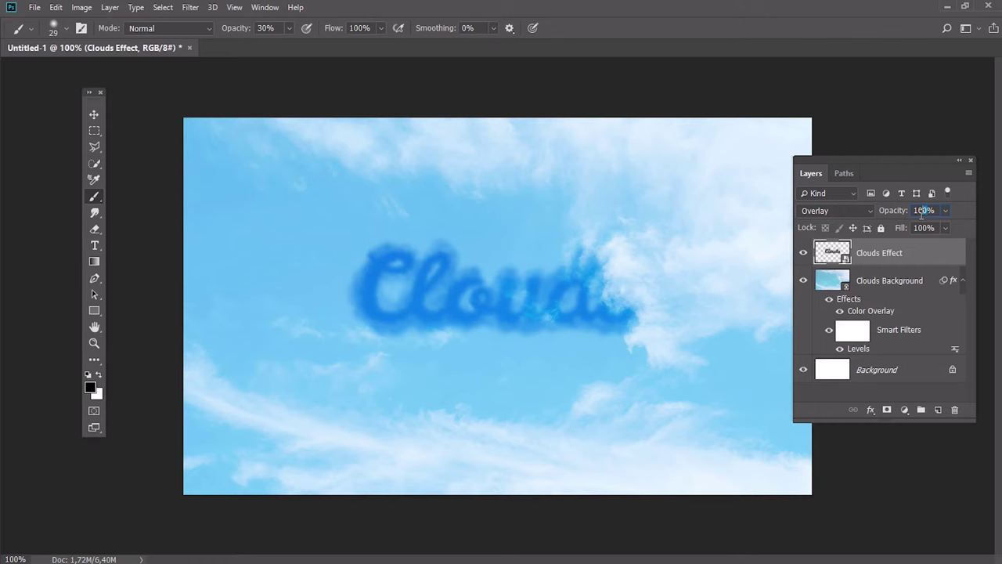
{"action": "type", "text": "9"}
{"action": "key", "text": "Return"}
{"action": "double_click", "coordinate": [947, 252]}
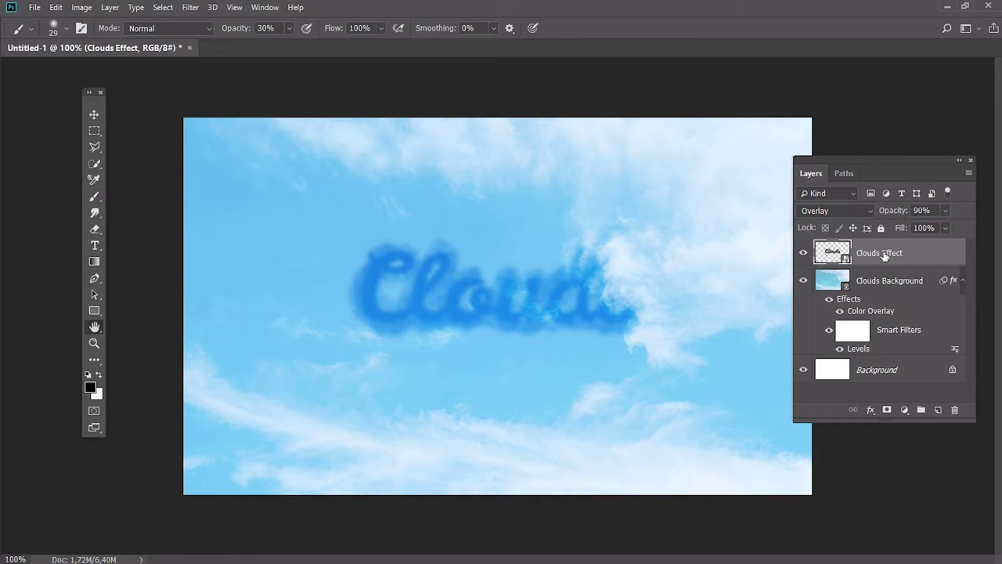
Step: Finish the Clouds Effect bevel, glow, satin and shadow styles, then add an empty layer above
{"action": "left_click_drag", "start_coordinate": [547, 138], "coordinate": [564, 138]}
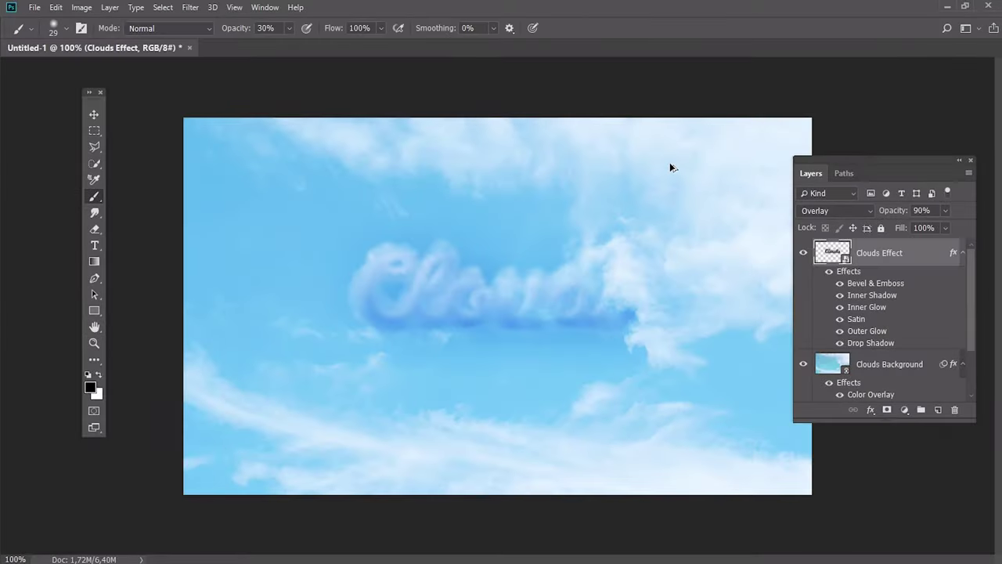
{"action": "key", "text": "ctrl+shift+alt+n"}
Step: Name the new layer 'Clouds Texture'
{"action": "double_click", "coordinate": [871, 254]}
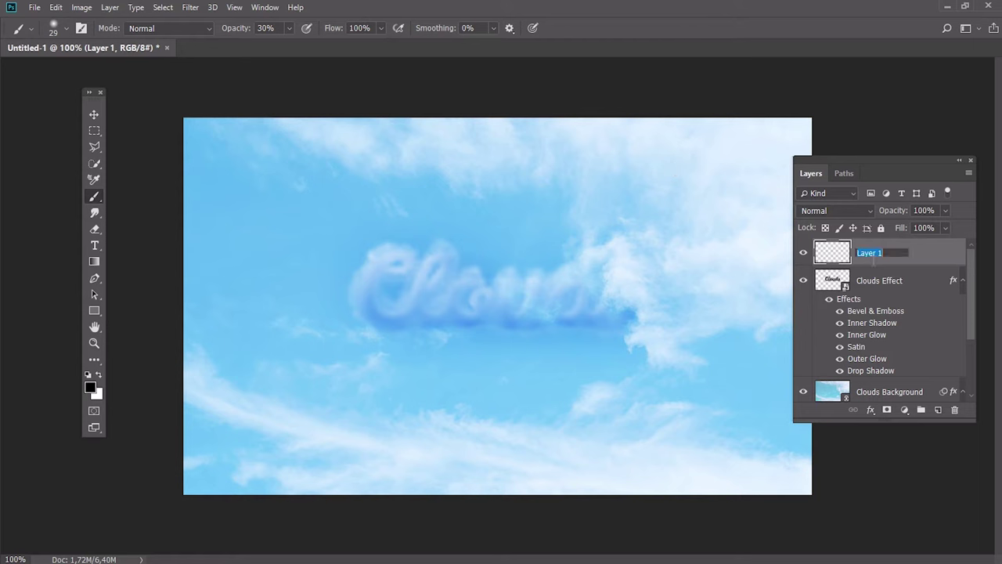
{"action": "type", "text": "Clouds Text"}
{"action": "type", "text": "ure"}
{"action": "key", "text": "Return"}
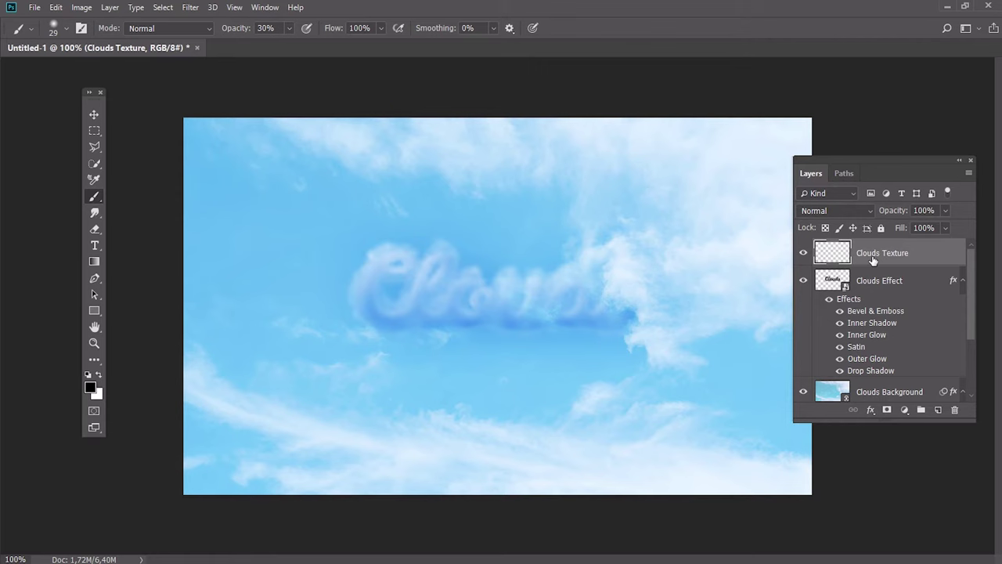
Step: Fill Clouds Texture with white, then render Filter > Render > Clouds across it
{"action": "key", "text": "shift+F5"}
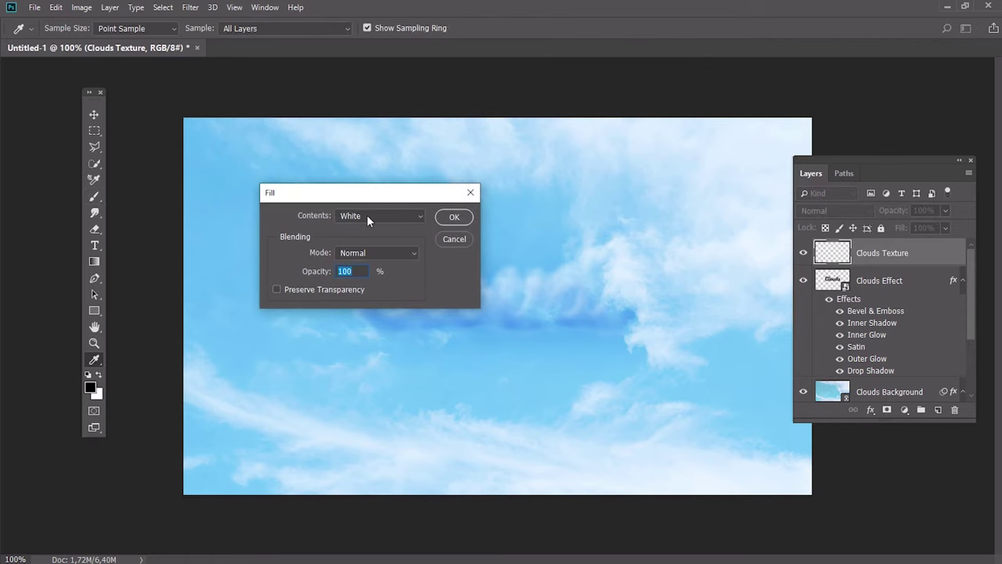
{"action": "left_click", "coordinate": [454, 217]}
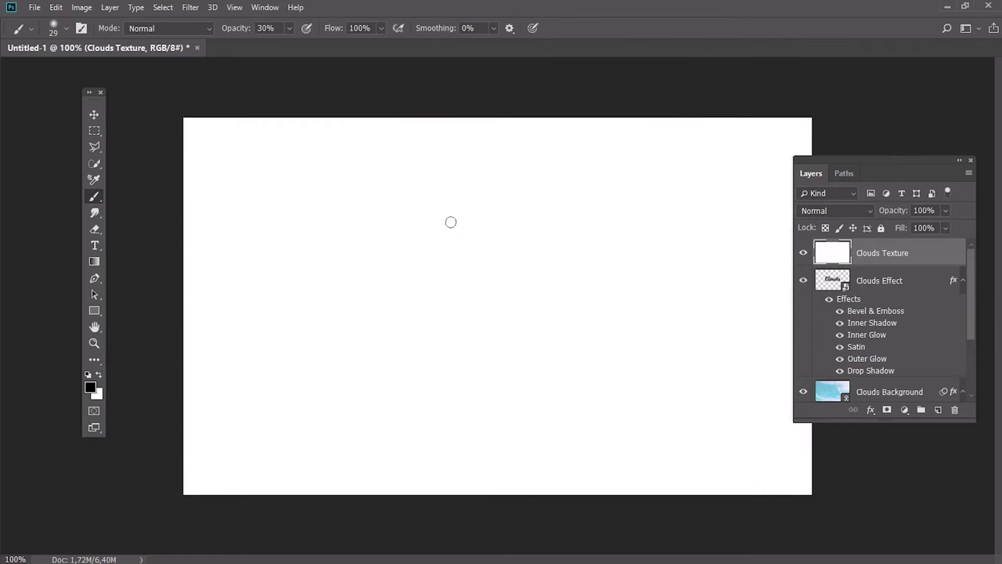
{"action": "left_click", "coordinate": [190, 7]}
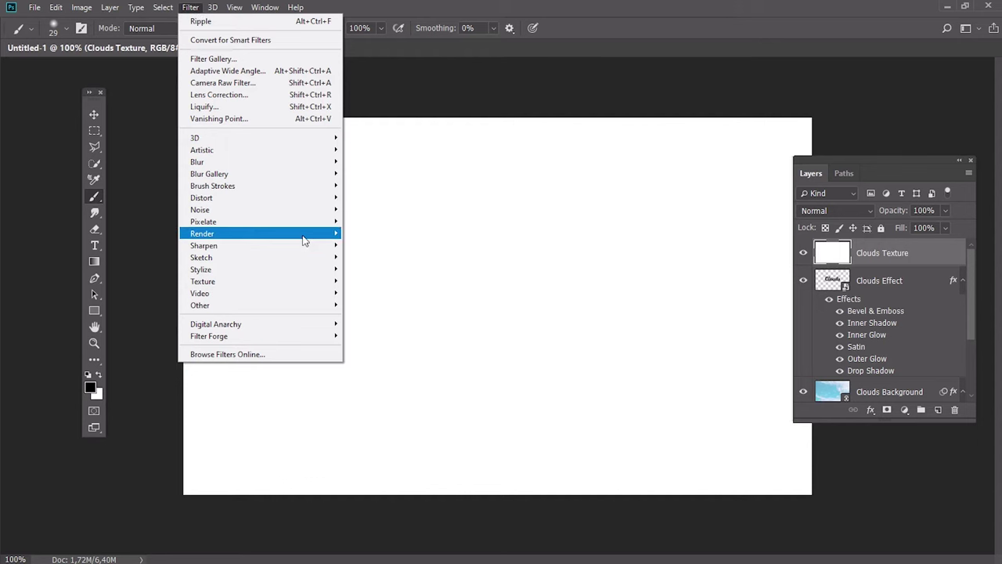
{"action": "mouse_move", "coordinate": [235, 233]}
{"action": "left_click", "coordinate": [389, 278]}
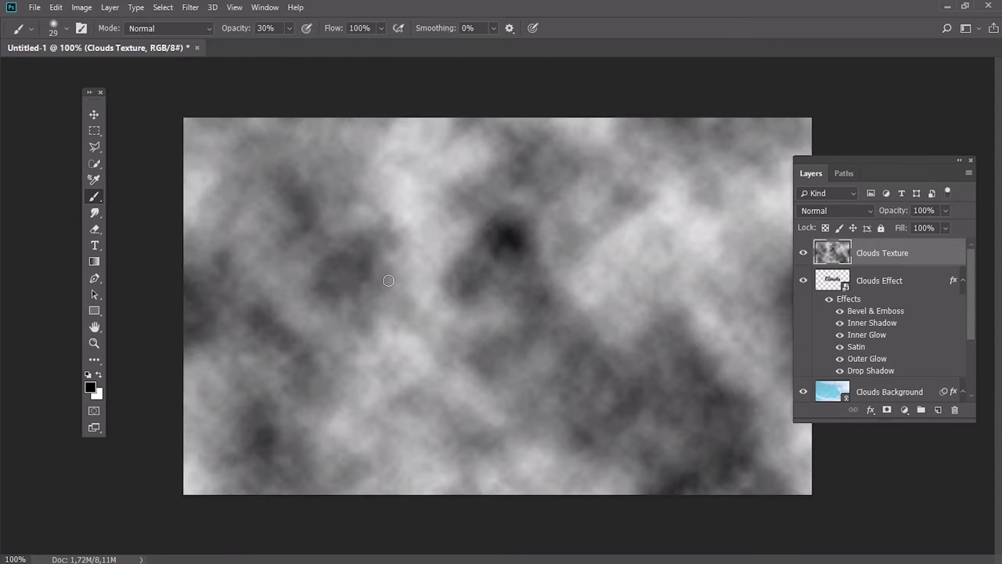
Step: Duplicate Clouds Texture as 'Clouds Overlay' blended in Screen mode
{"action": "key", "text": "ctrl+j"}
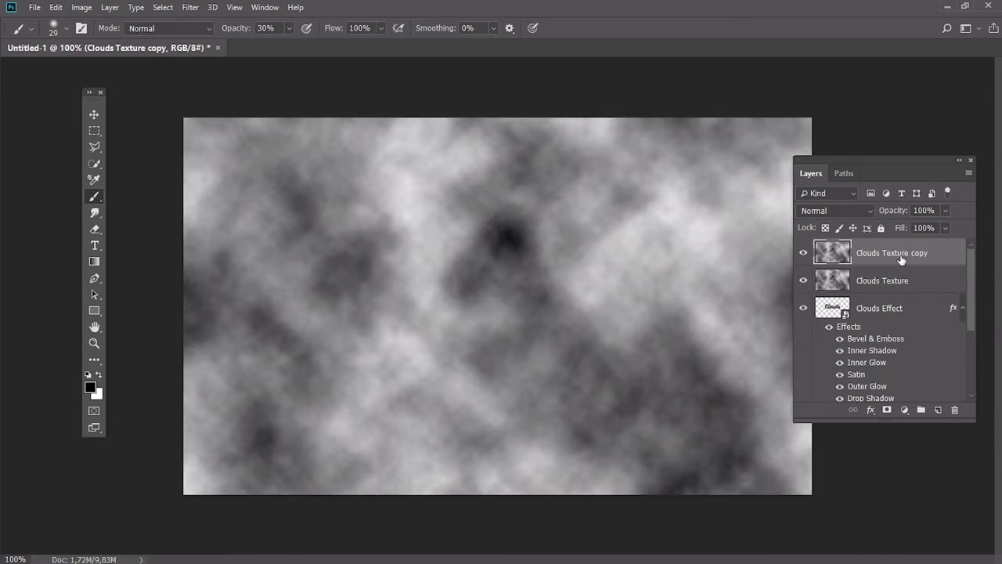
{"action": "double_click", "coordinate": [901, 253]}
{"action": "left_click_drag", "start_coordinate": [884, 254], "coordinate": [974, 261]}
{"action": "type", "text": "Overlay"}
{"action": "key", "text": "Return"}
{"action": "left_click", "coordinate": [851, 212]}
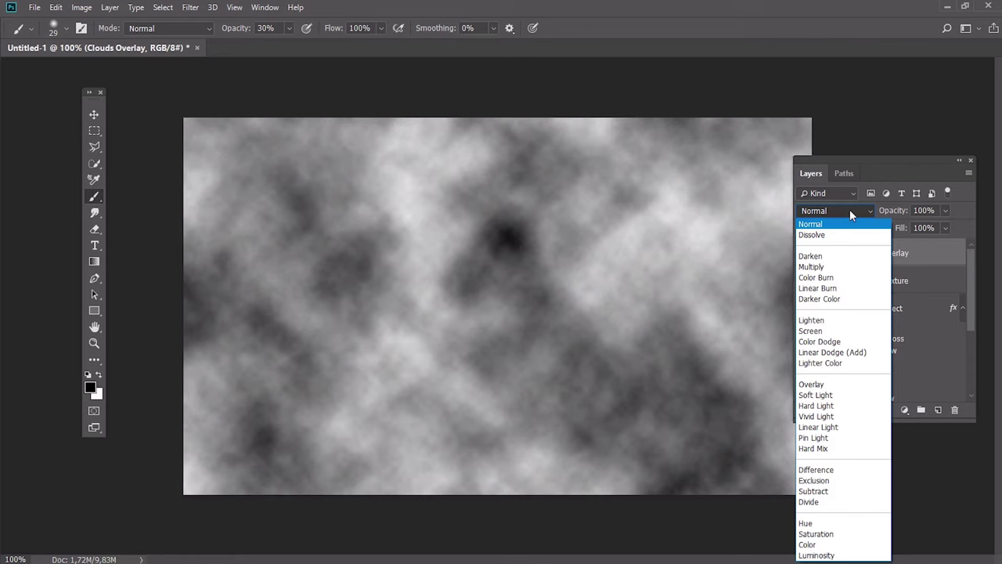
{"action": "left_click", "coordinate": [842, 320]}
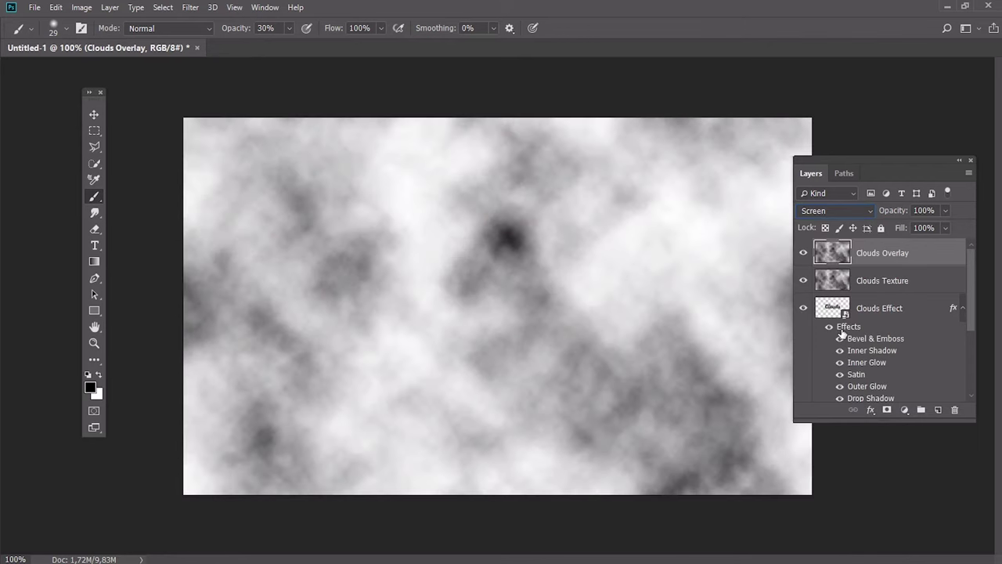
Step: Clip Clouds Texture to the lettering and blend it as Lighter Color
{"action": "left_click", "coordinate": [927, 283]}
{"action": "right_click", "coordinate": [925, 278]}
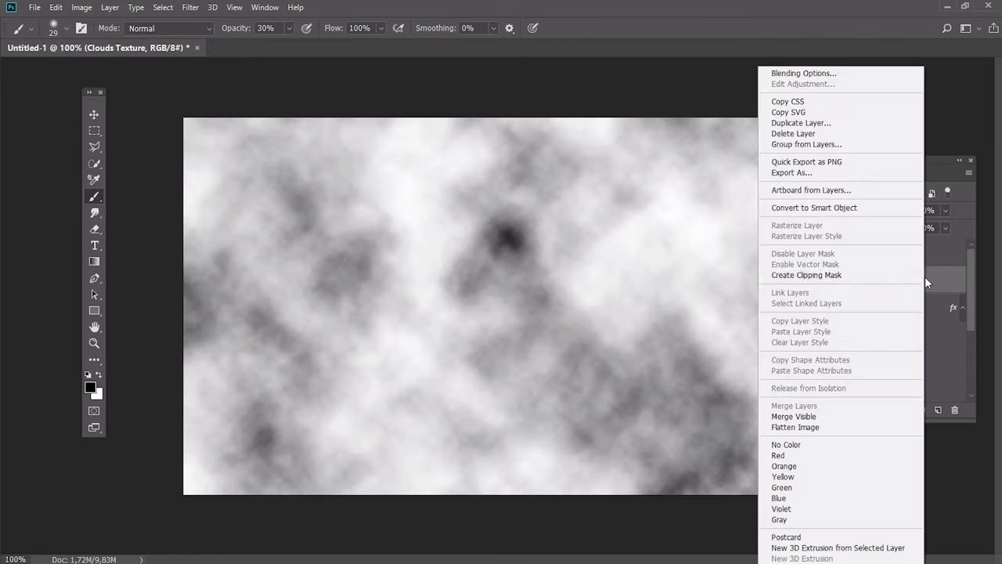
{"action": "left_click", "coordinate": [886, 275]}
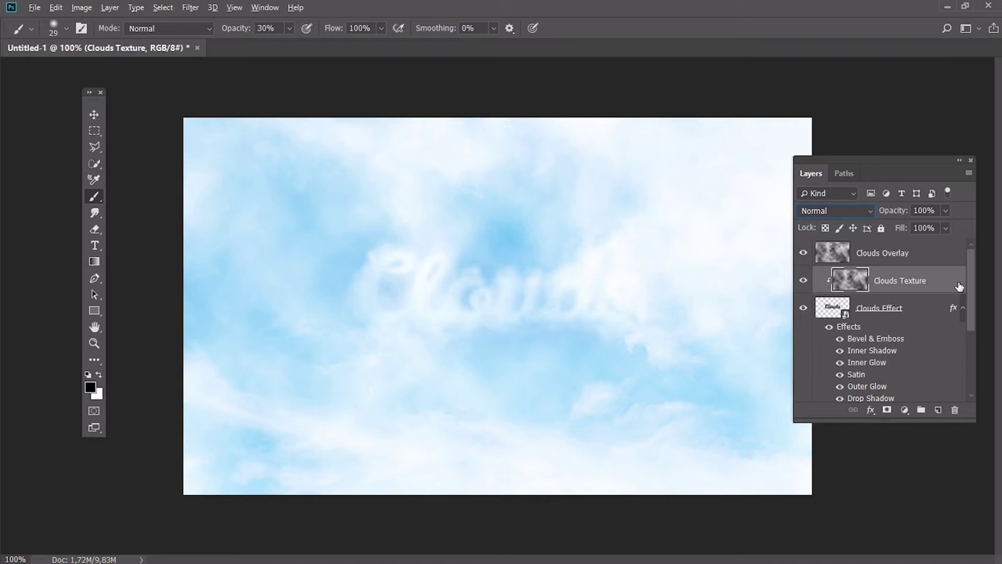
{"action": "left_click", "coordinate": [854, 211]}
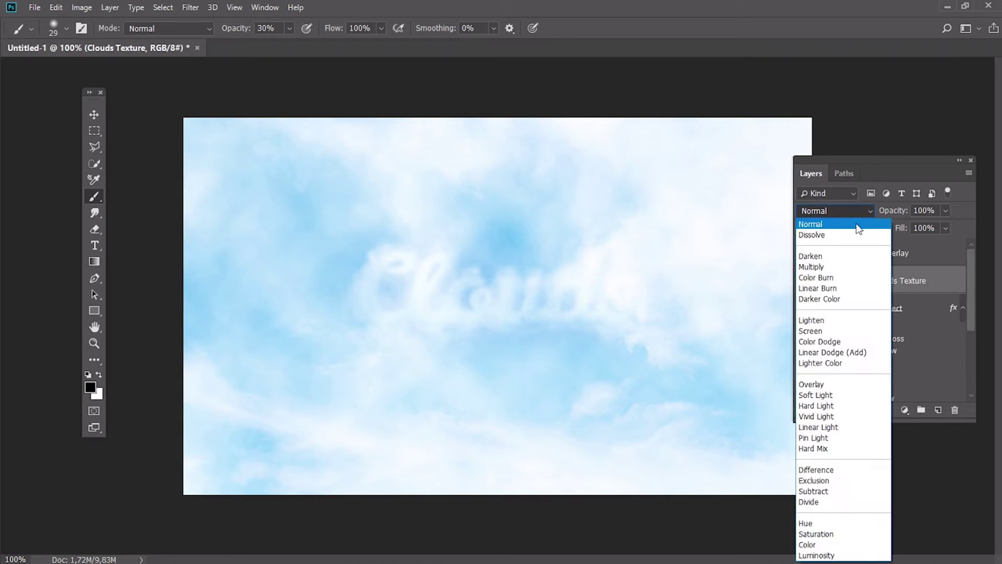
{"action": "left_click", "coordinate": [822, 365]}
Step: Apply Levels to Clouds Texture with input black 33 and white 186
{"action": "left_click", "coordinate": [81, 7]}
{"action": "mouse_move", "coordinate": [100, 40]}
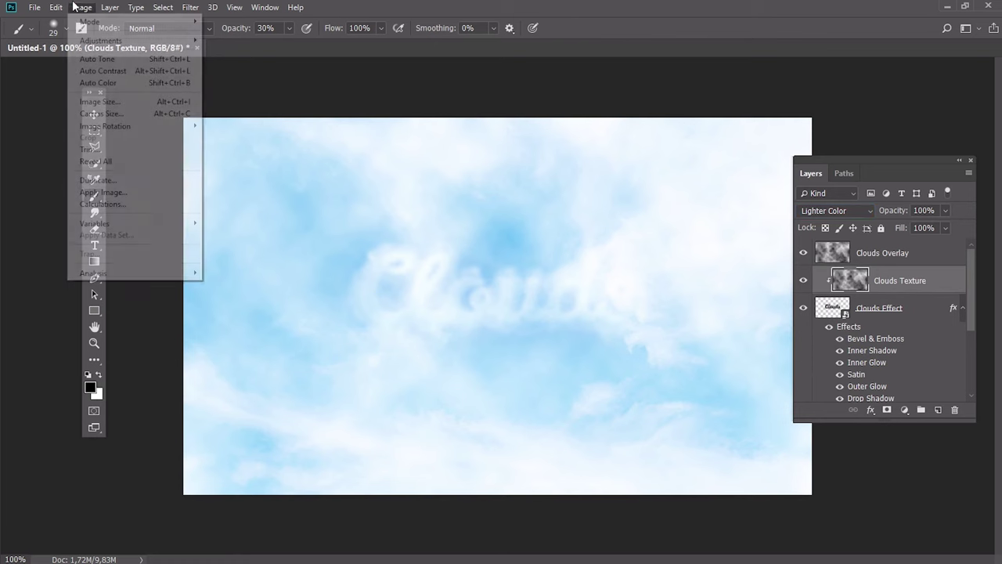
{"action": "left_click", "coordinate": [227, 52]}
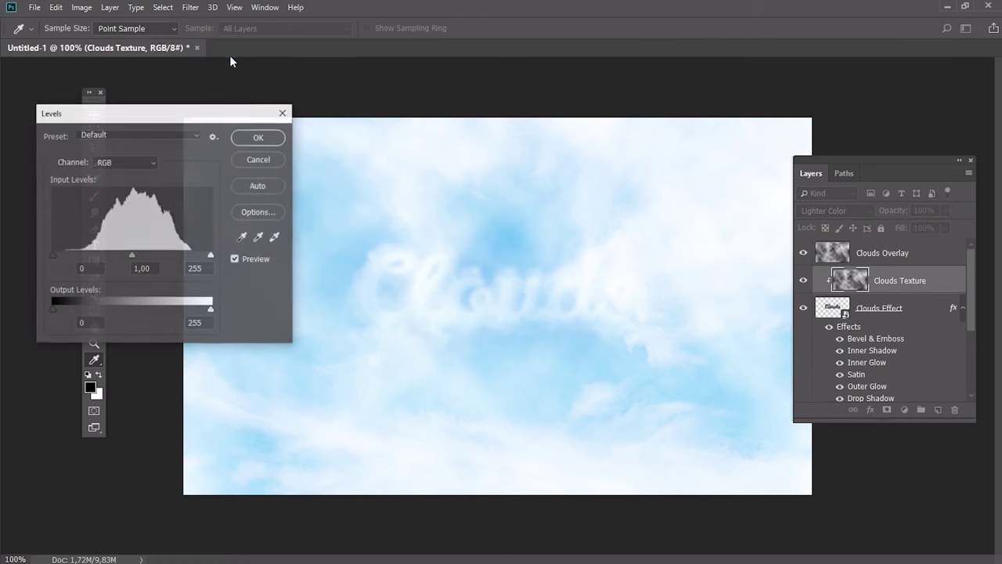
{"action": "left_click_drag", "start_coordinate": [192, 107], "coordinate": [230, 88]}
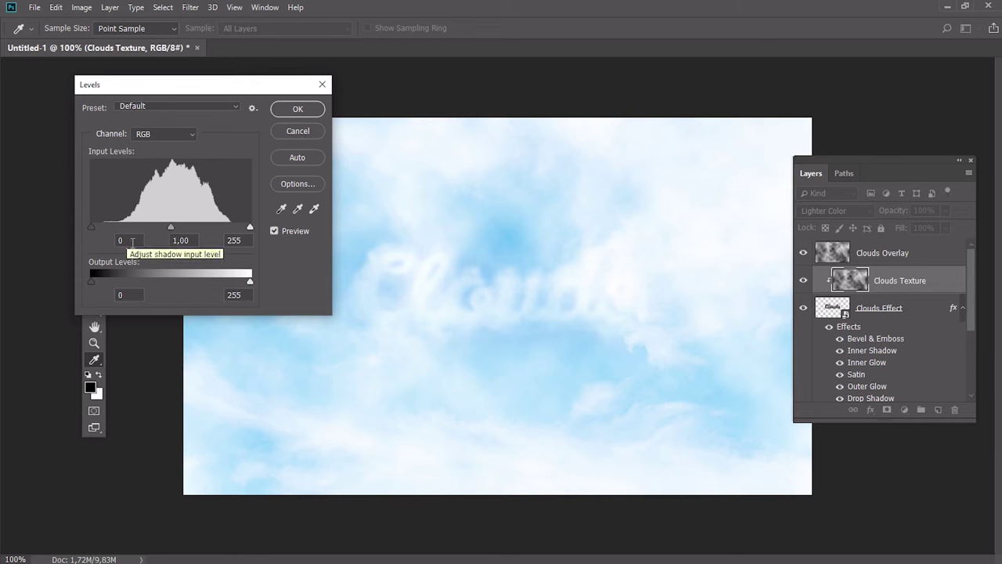
{"action": "left_click", "coordinate": [133, 243]}
{"action": "type", "text": "33"}
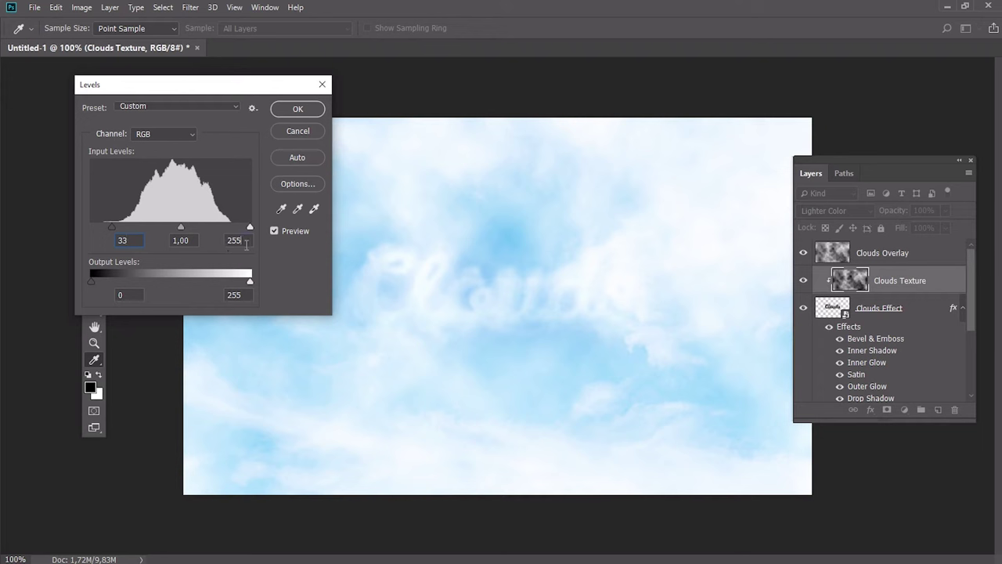
{"action": "double_click", "coordinate": [245, 243]}
{"action": "type", "text": "186"}
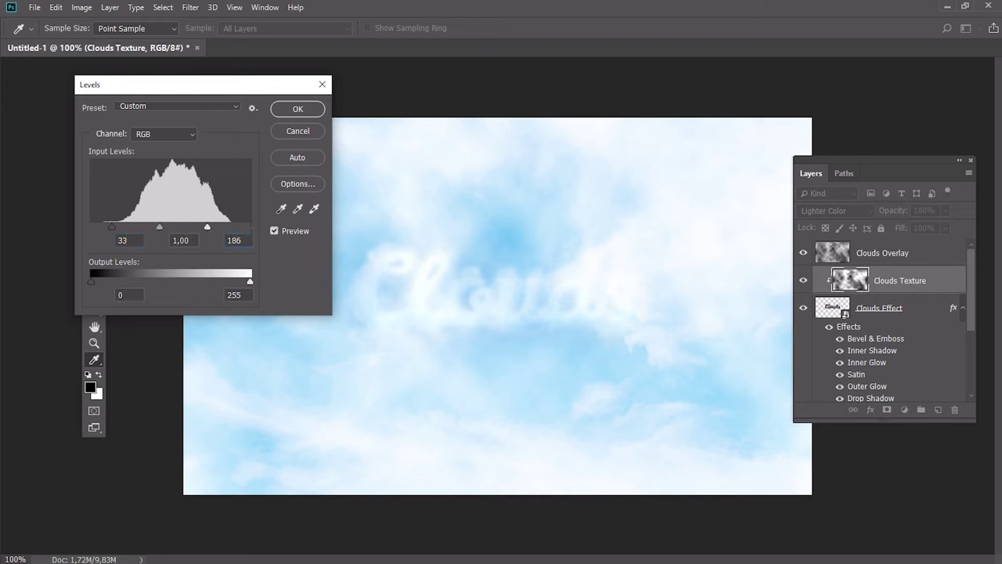
{"action": "left_click", "coordinate": [296, 110]}
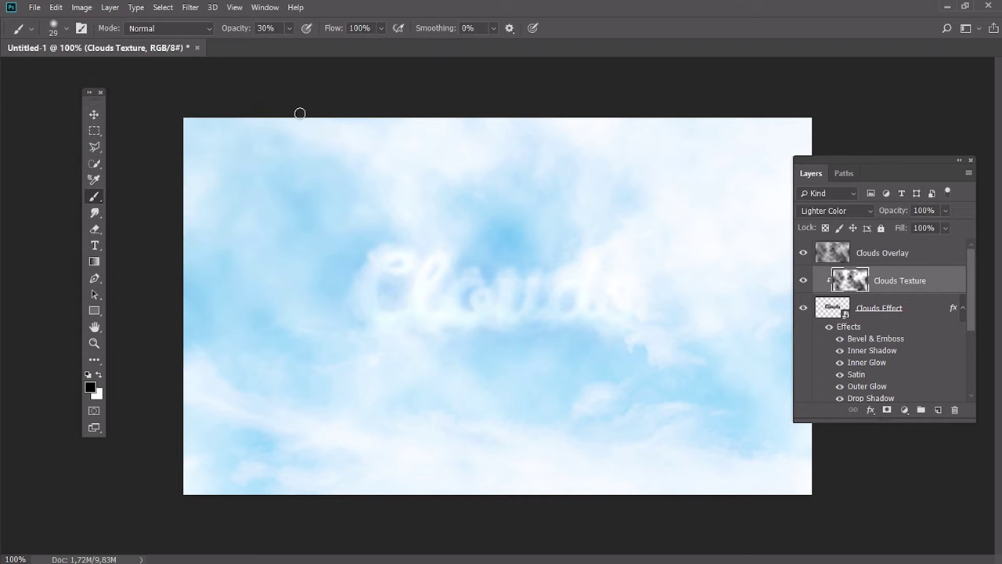
{"action": "left_click", "coordinate": [941, 258]}
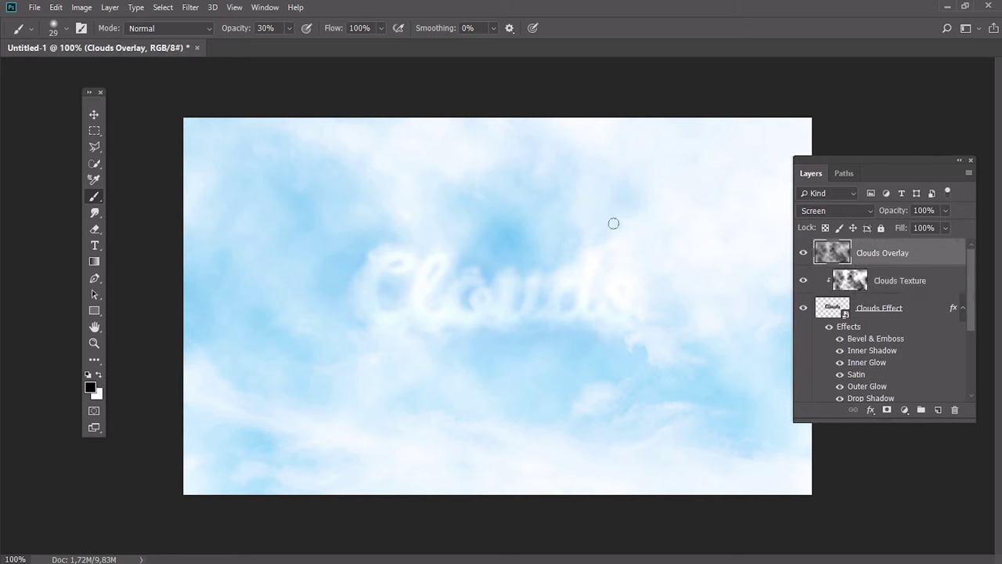
Step: Apply Levels to Clouds Overlay with inputs 123, 0.70 and 209
{"action": "left_click", "coordinate": [82, 8]}
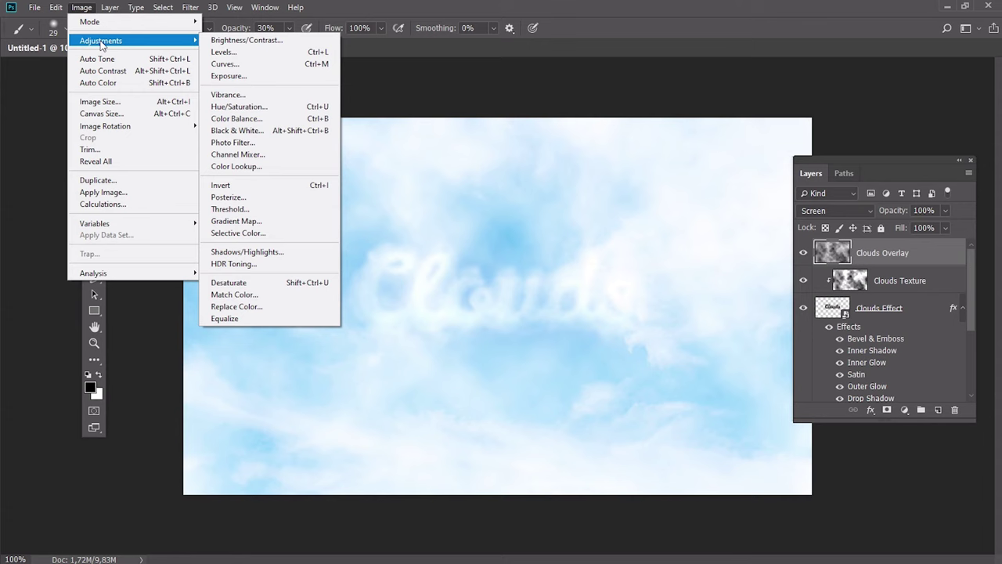
{"action": "left_click", "coordinate": [241, 49]}
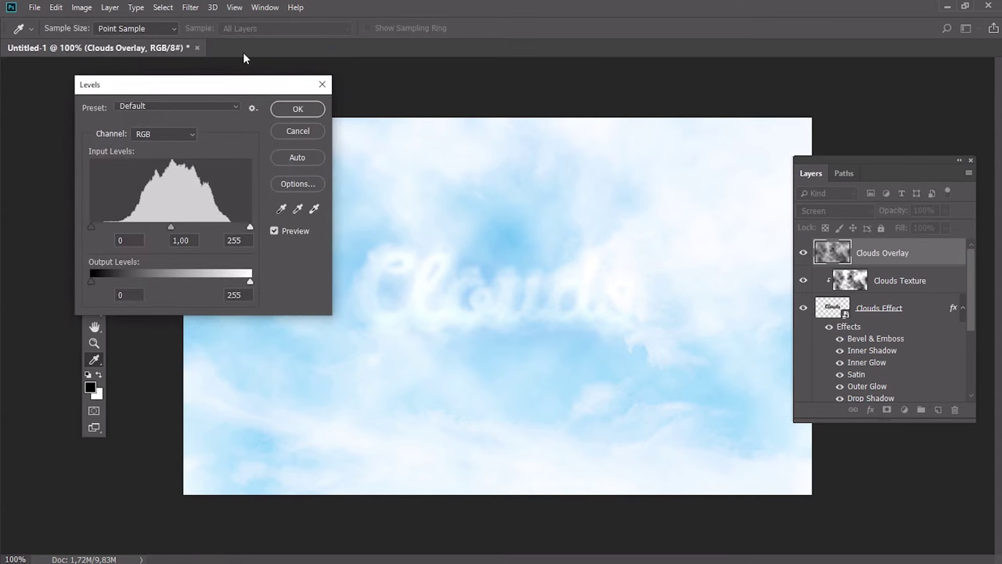
{"action": "left_click_drag", "start_coordinate": [92, 226], "coordinate": [168, 225]}
{"action": "left_click_drag", "start_coordinate": [250, 226], "coordinate": [200, 230]}
{"action": "left_click", "coordinate": [222, 227]}
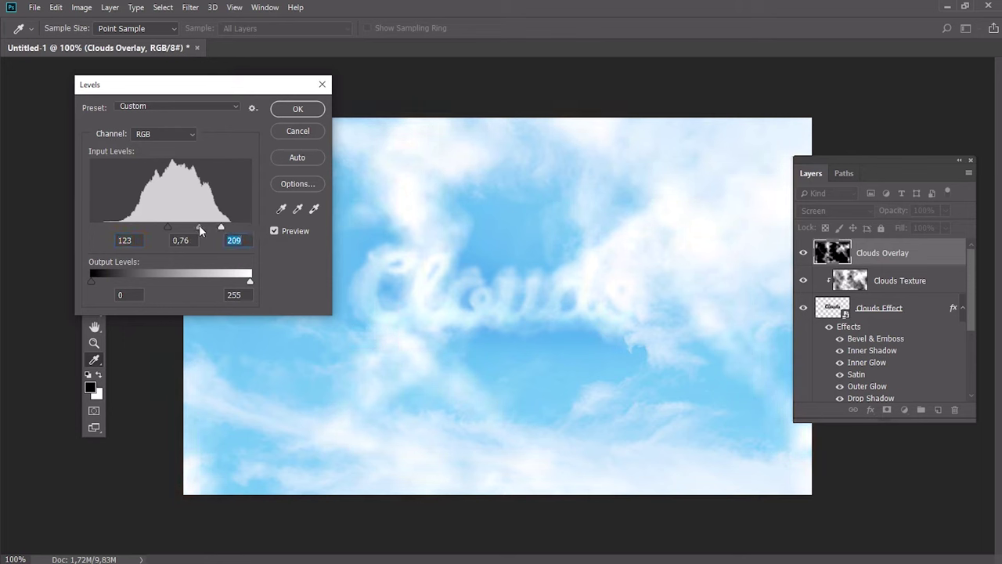
{"action": "left_click", "coordinate": [302, 109]}
Step: Scale Clouds Overlay up to about 155% and shift it over the lettering
{"action": "key", "text": "b"}
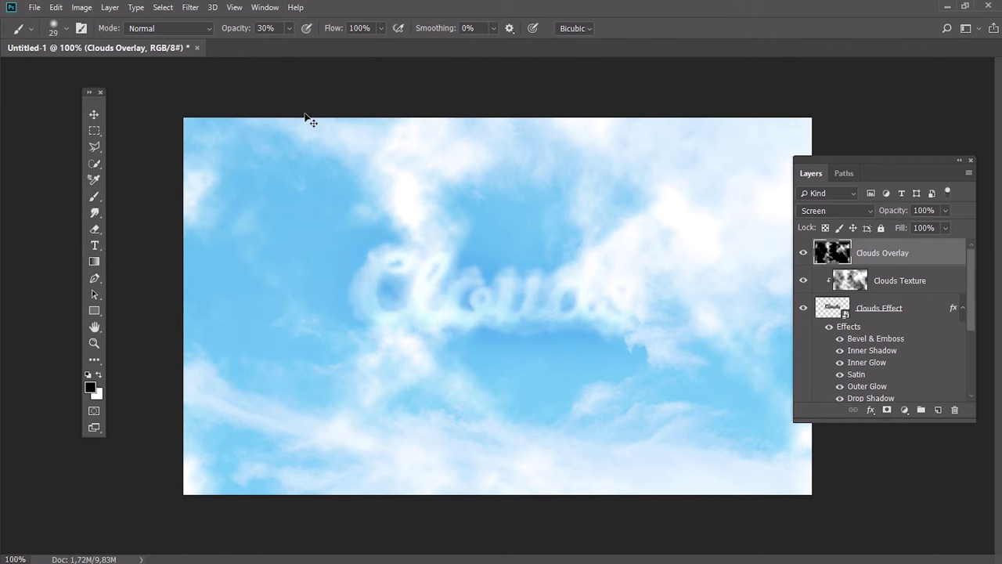
{"action": "key", "text": "ctrl+t"}
{"action": "left_click_drag", "start_coordinate": [187, 507], "coordinate": [33, 560]}
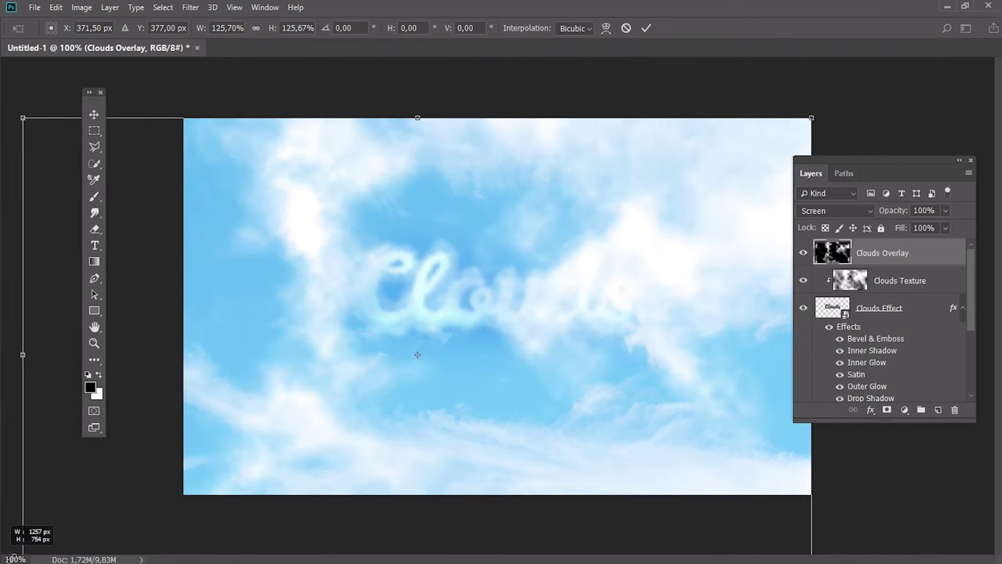
{"action": "left_click_drag", "start_coordinate": [824, 123], "coordinate": [975, 20]}
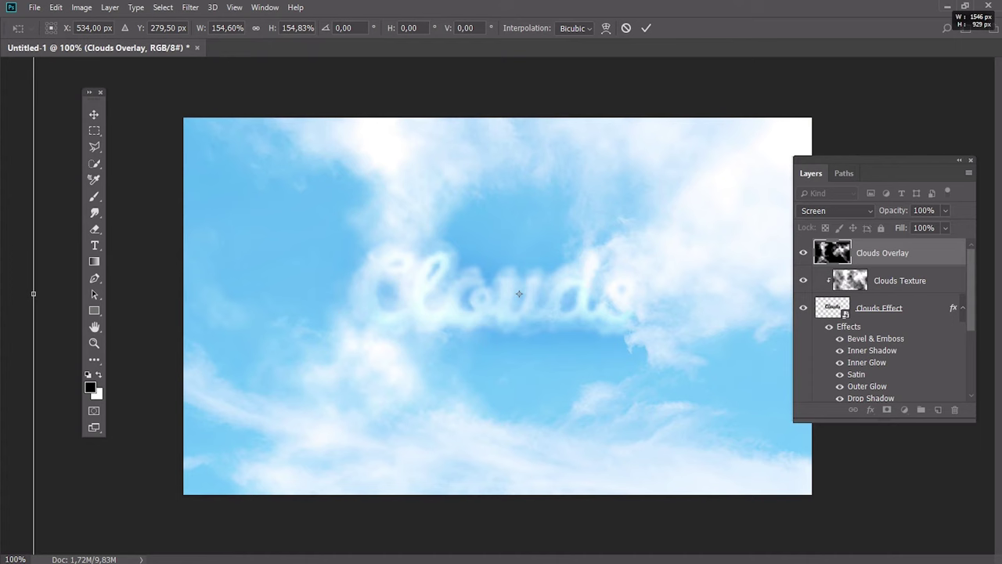
{"action": "mouse_move", "coordinate": [499, 165]}
{"action": "left_mouse_down"}
{"action": "mouse_move", "coordinate": [461, 233]}
{"action": "mouse_move", "coordinate": [349, 154]}
{"action": "mouse_move", "coordinate": [374, 187]}
{"action": "left_mouse_up"}
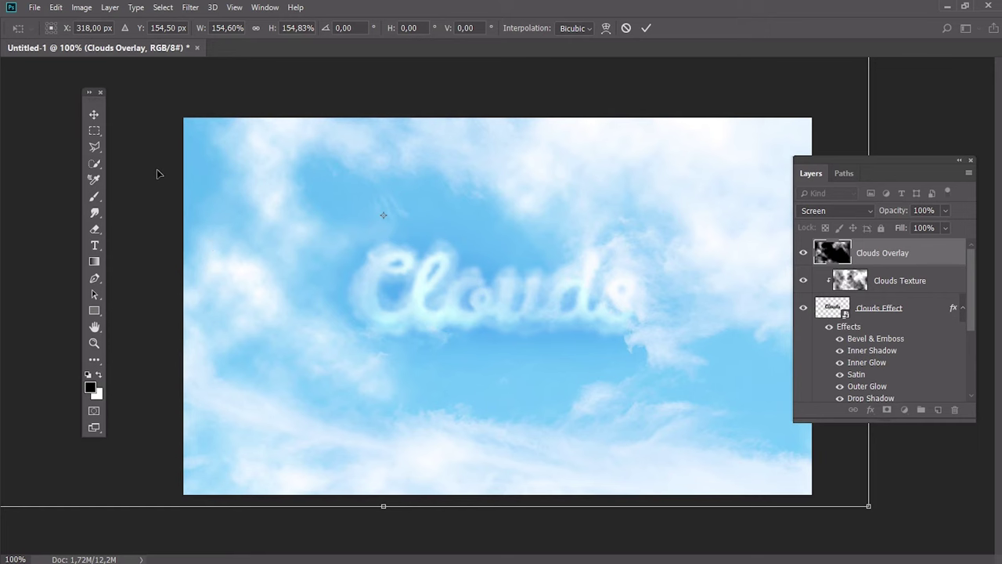
{"action": "key", "text": "Return"}
Step: Place the Flying Birds image as a linked layer, enlarged and positioned in the lower sky
{"action": "key", "text": "b"}
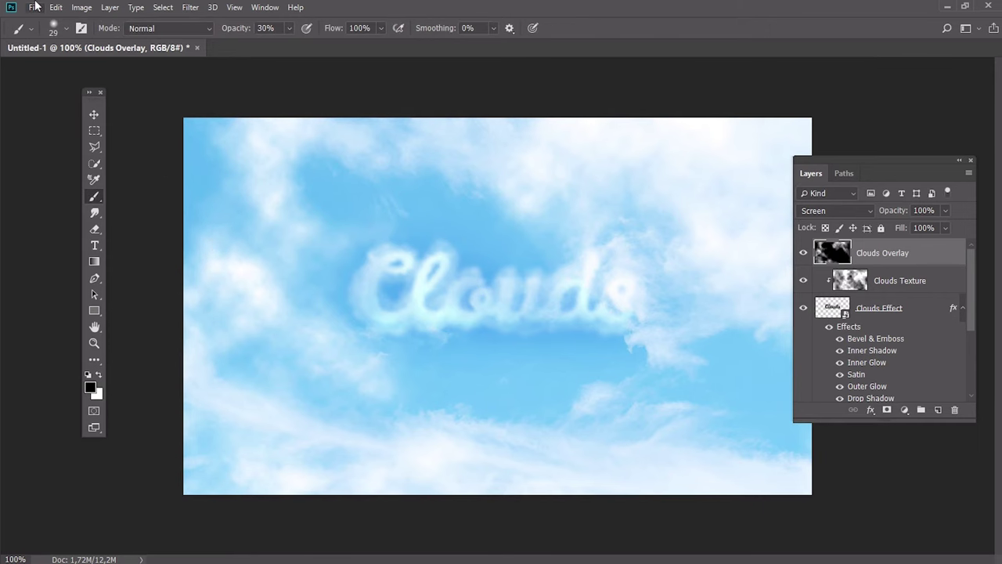
{"action": "left_click", "coordinate": [35, 7]}
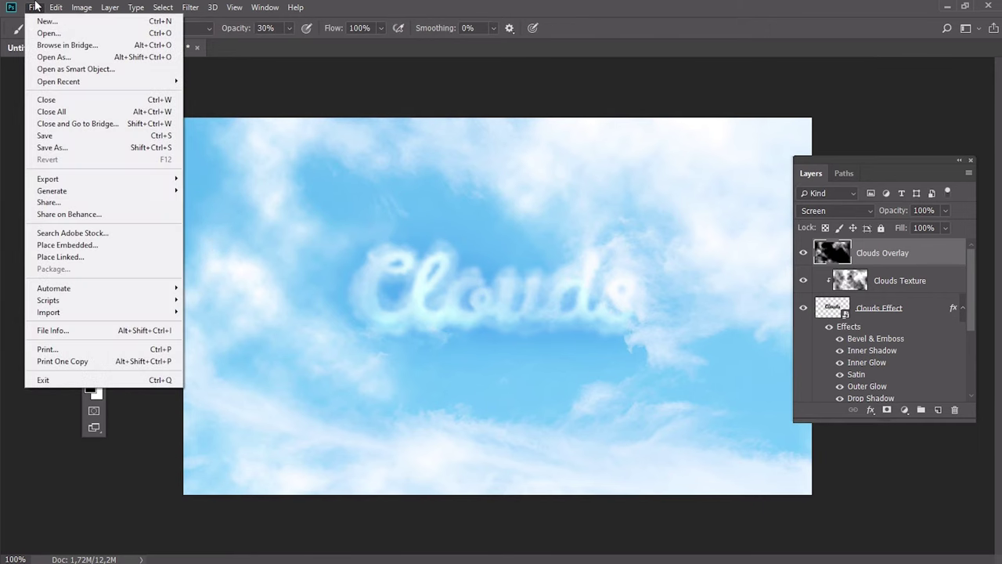
{"action": "left_click", "coordinate": [87, 258]}
{"action": "double_click", "coordinate": [476, 341]}
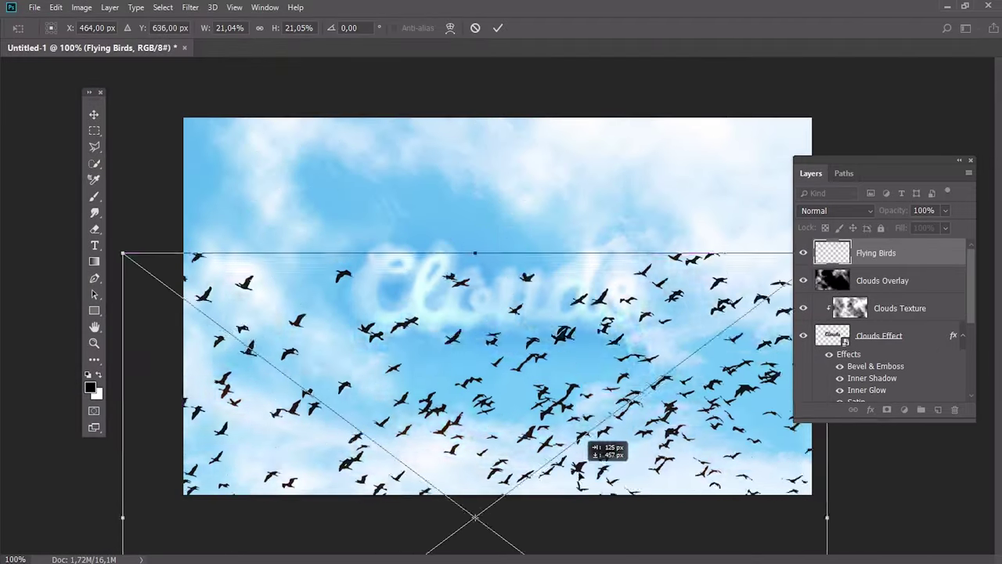
{"action": "left_click_drag", "start_coordinate": [518, 308], "coordinate": [543, 448]}
{"action": "key", "text": "Return"}
{"action": "key", "text": "b"}
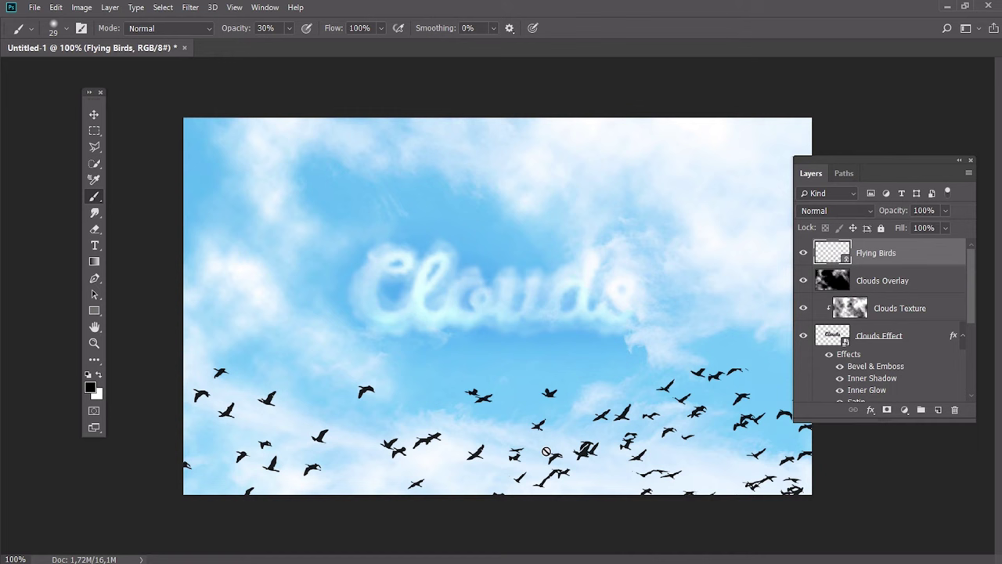
{"action": "left_click", "coordinate": [99, 114]}
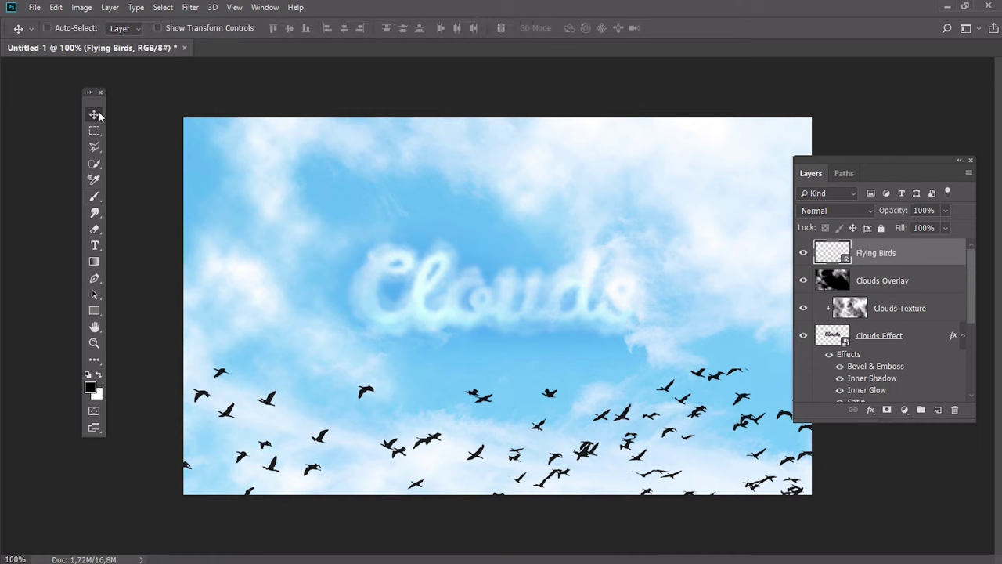
{"action": "left_click_drag", "start_coordinate": [709, 388], "coordinate": [711, 361]}
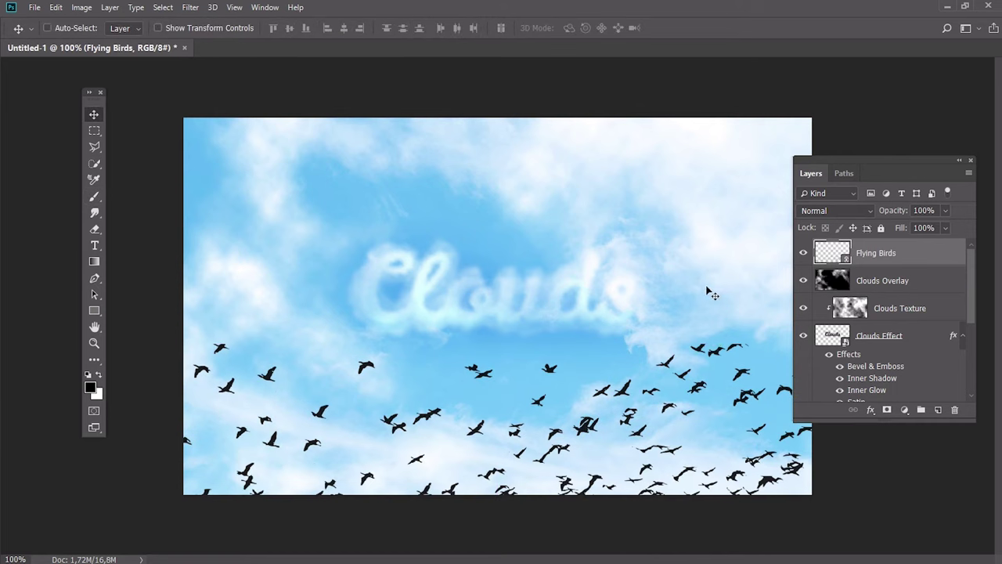
Step: Invert Flying Birds to white, blend it Screen at 90%, and move it below Clouds Overlay
{"action": "key", "text": "ctrl"}
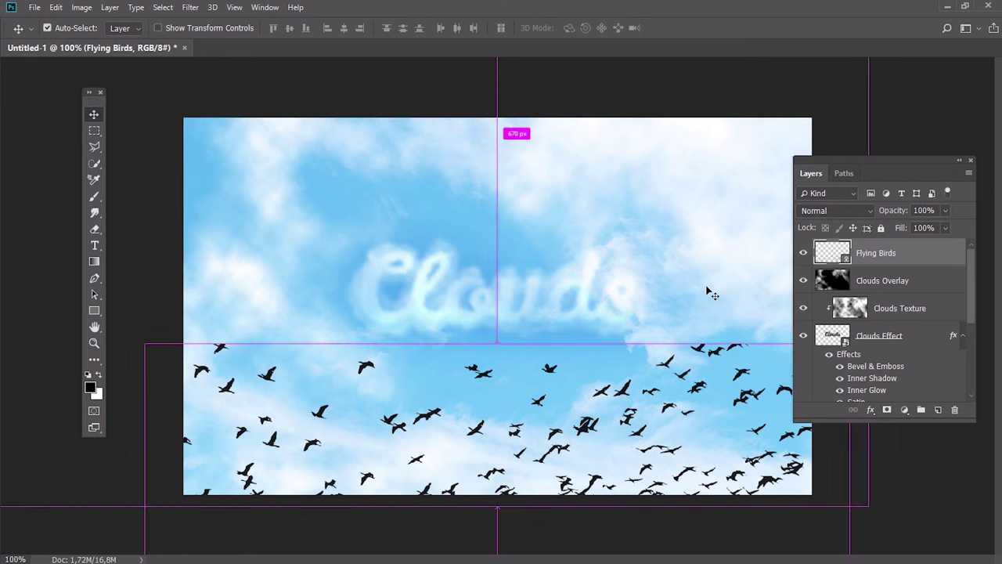
{"action": "key", "text": "ctrl+i"}
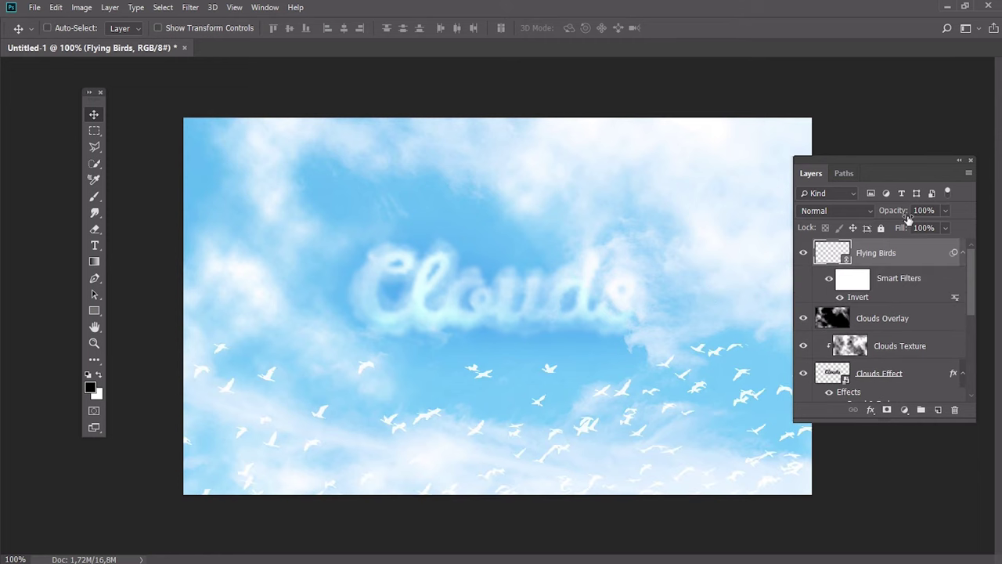
{"action": "left_click", "coordinate": [859, 213]}
{"action": "left_click", "coordinate": [814, 331]}
{"action": "left_click", "coordinate": [942, 213]}
{"action": "type", "text": "90"}
{"action": "left_click_drag", "start_coordinate": [927, 254], "coordinate": [928, 331]}
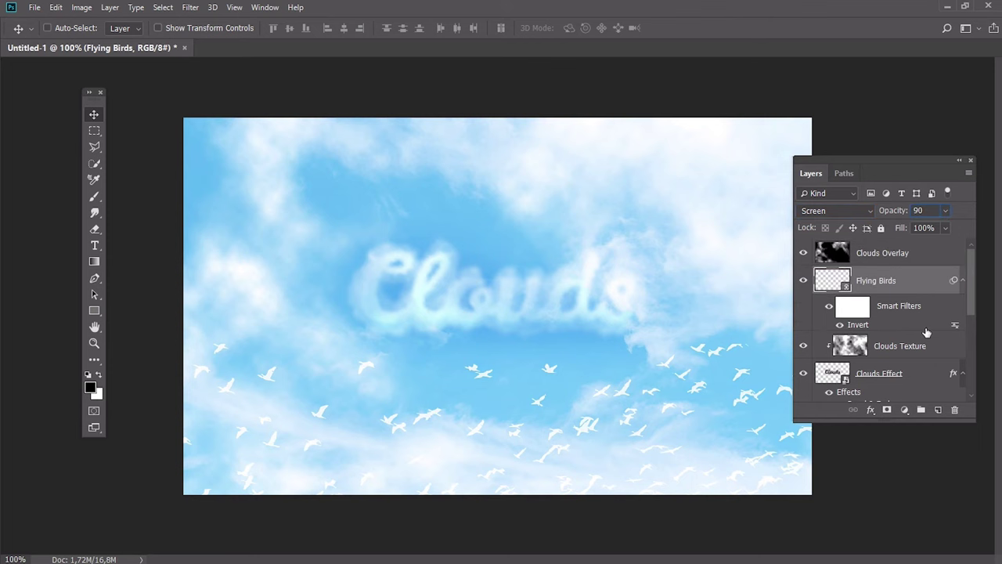
Step: Rasterize Flying Birds and erase a few birds in the lower-right sky
{"action": "key", "text": "e"}
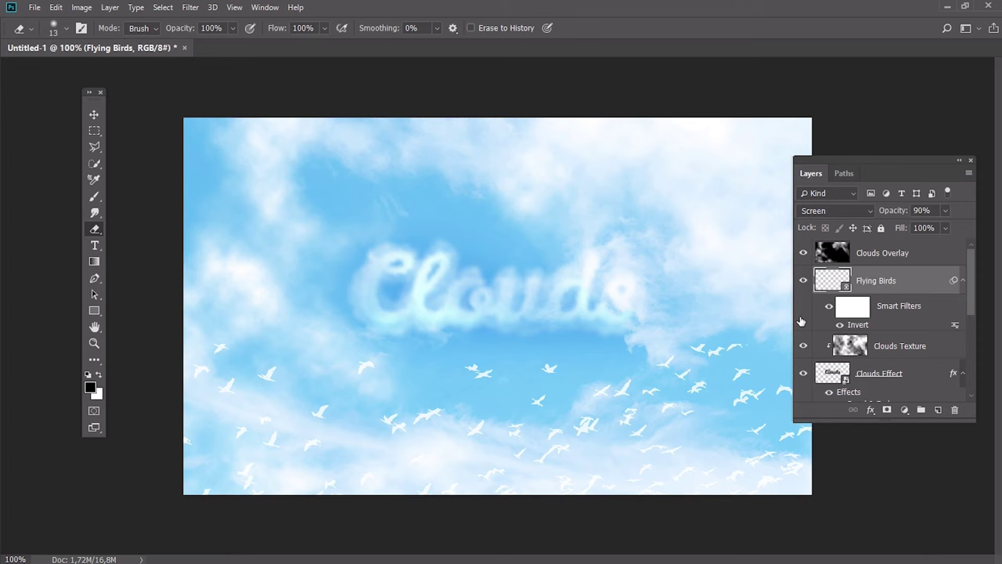
{"action": "right_click", "coordinate": [917, 281]}
{"action": "left_click", "coordinate": [811, 255]}
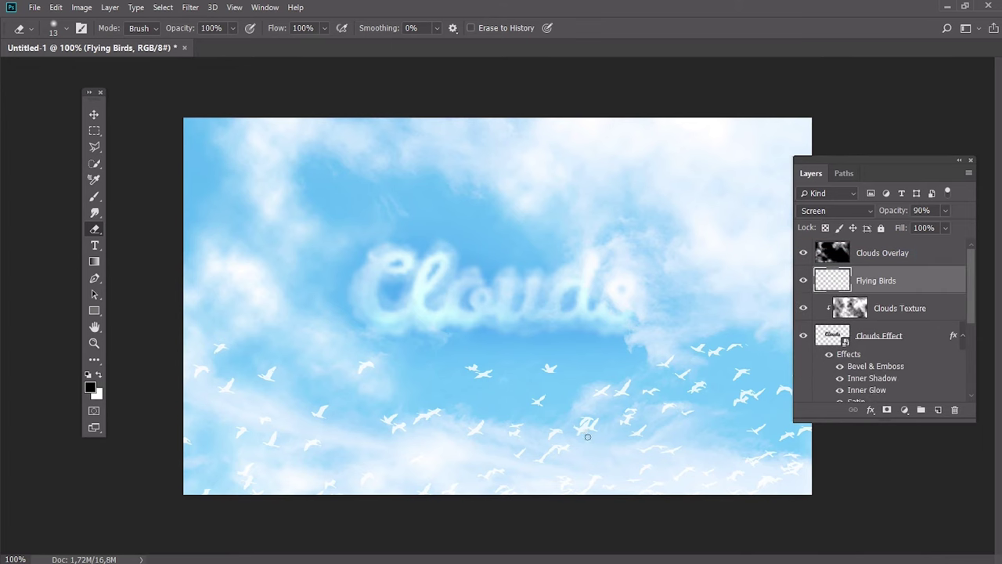
{"action": "mouse_move", "coordinate": [587, 437]}
{"action": "left_mouse_down"}
{"action": "mouse_move", "coordinate": [585, 422]}
{"action": "mouse_move", "coordinate": [562, 453]}
{"action": "left_mouse_up"}
{"action": "left_click_drag", "start_coordinate": [652, 430], "coordinate": [638, 411]}
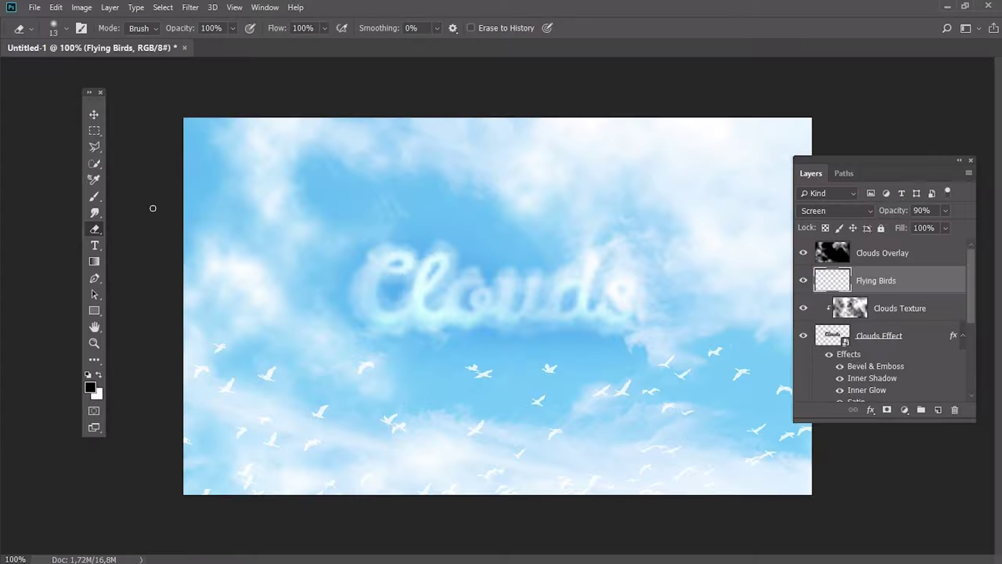
Step: Add a solid colour fill layer above the Clouds Overlay layer
{"action": "left_click", "coordinate": [893, 250]}
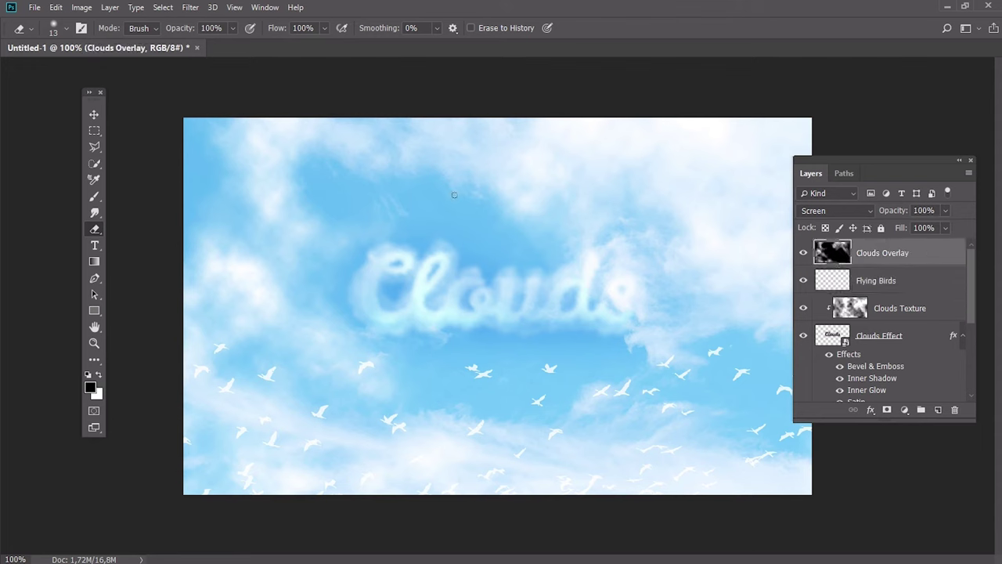
{"action": "left_click", "coordinate": [110, 7]}
{"action": "mouse_move", "coordinate": [132, 161]}
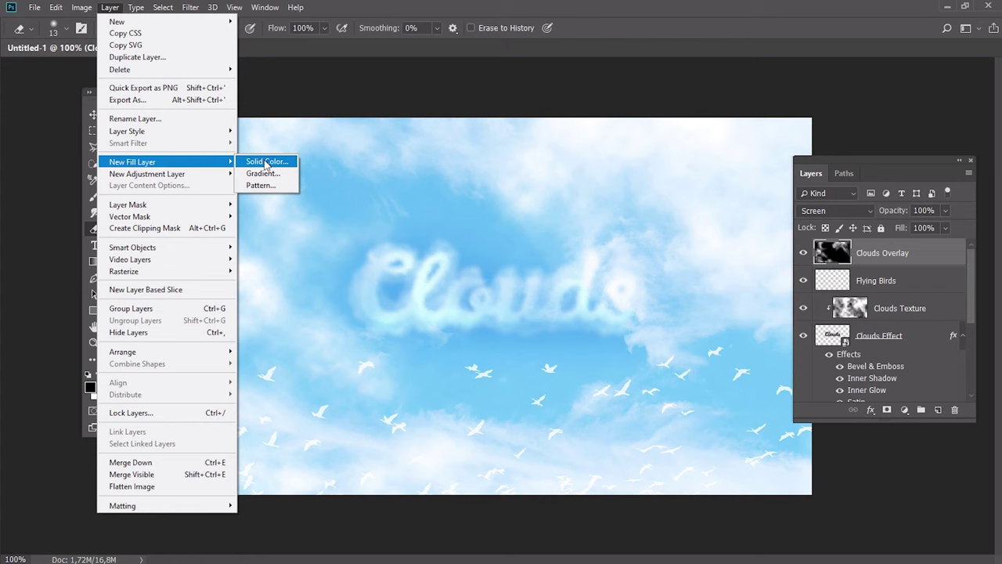
{"action": "left_click", "coordinate": [266, 162]}
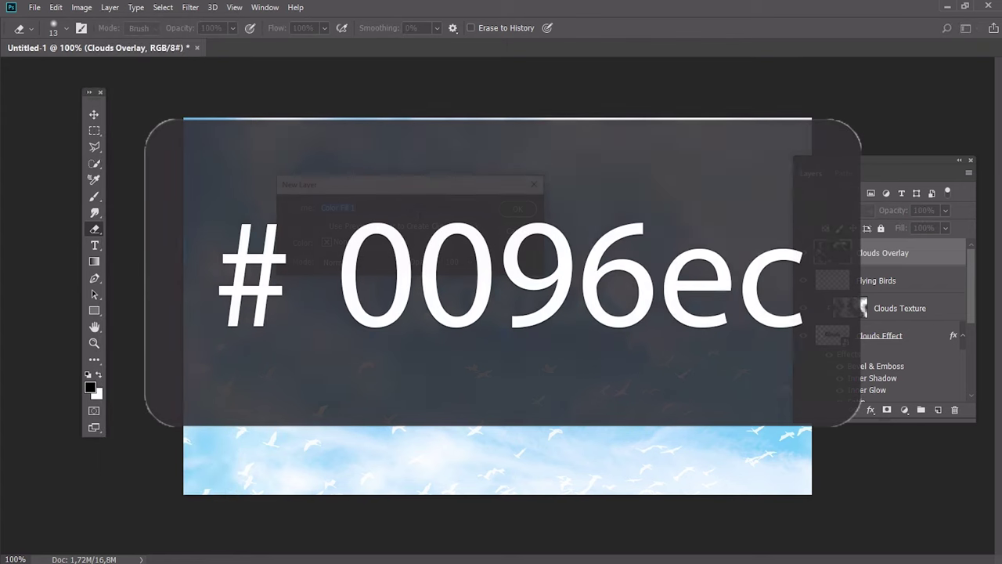
{"action": "key", "text": "Return"}
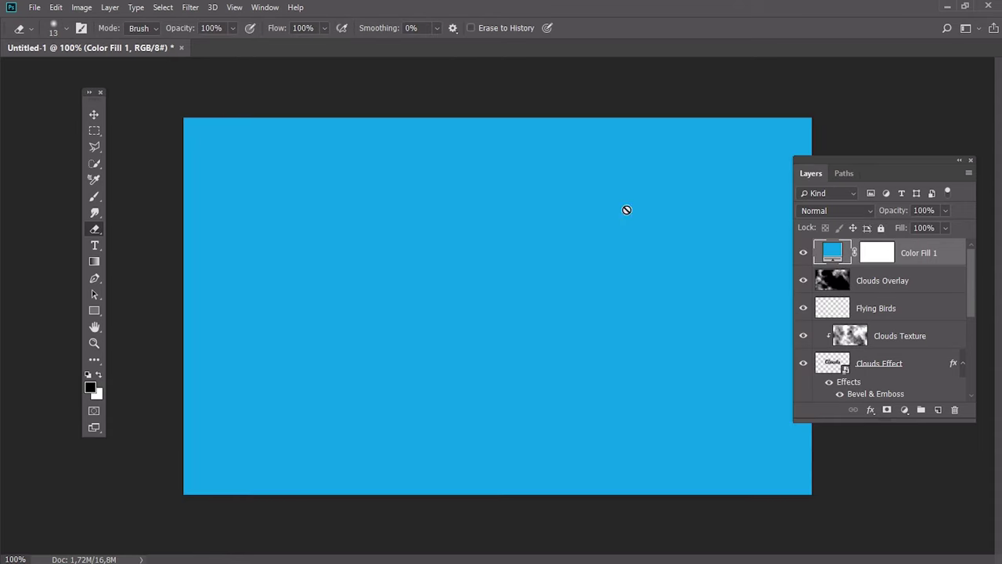
Step: Blend the blue Color Fill 1 layer as Color at 48% opacity
{"action": "left_click", "coordinate": [848, 212]}
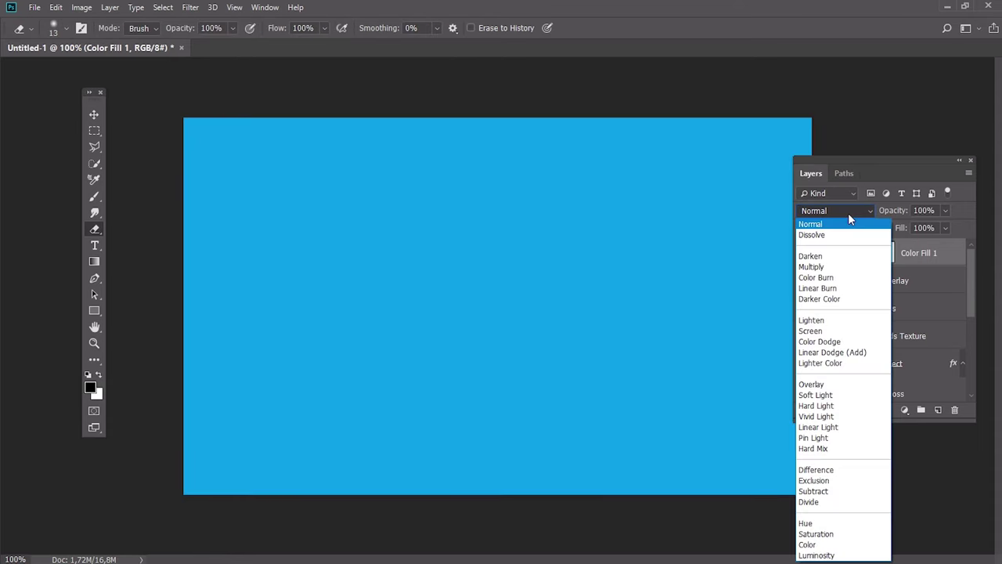
{"action": "left_click", "coordinate": [824, 546]}
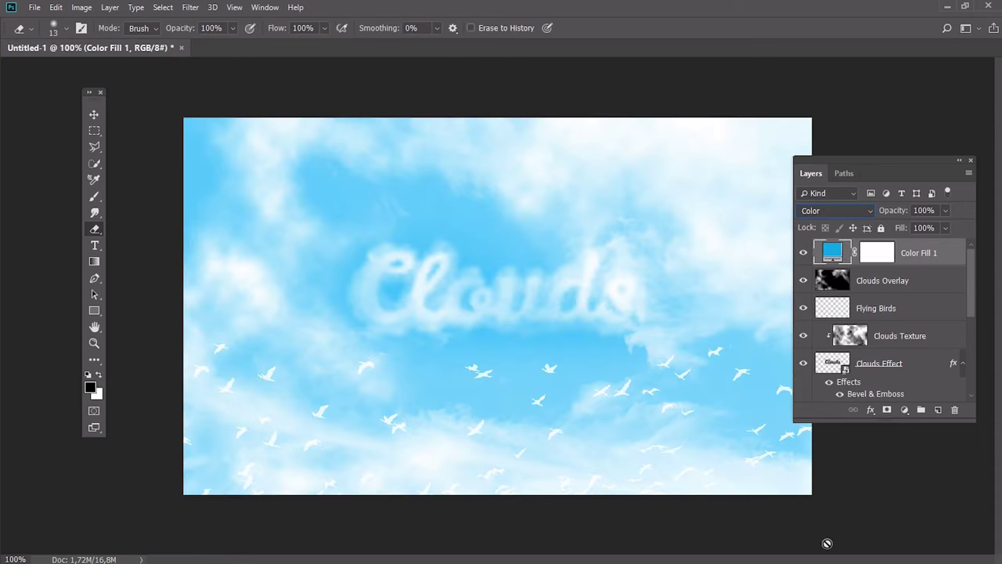
{"action": "left_click", "coordinate": [936, 212]}
{"action": "type", "text": "48"}
{"action": "key", "text": "Return"}
Step: Create a Hue/Saturation adjustment layer set to hue +8, saturation −33, lightness +2
{"action": "left_click", "coordinate": [110, 7]}
{"action": "mouse_move", "coordinate": [147, 173]}
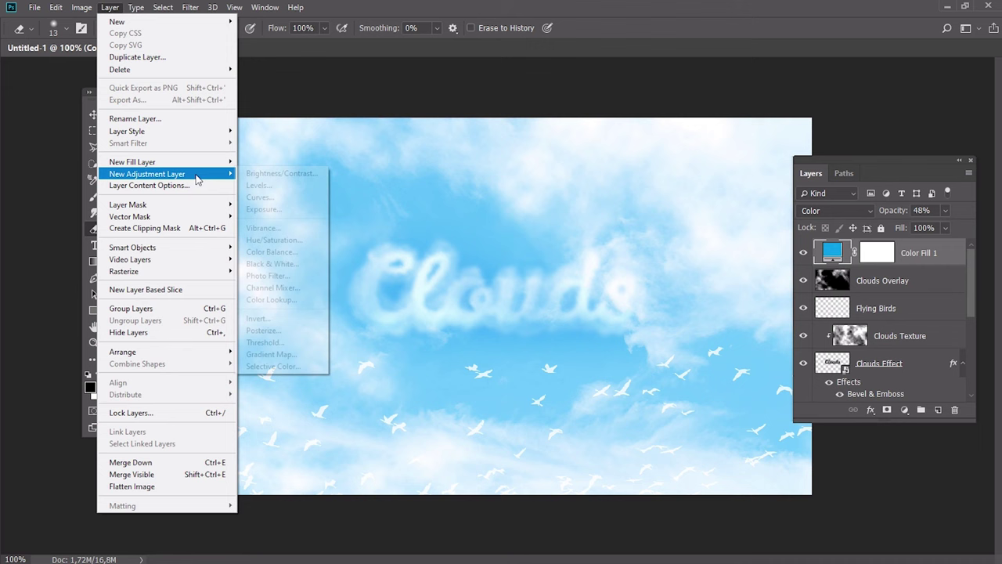
{"action": "left_click", "coordinate": [307, 240]}
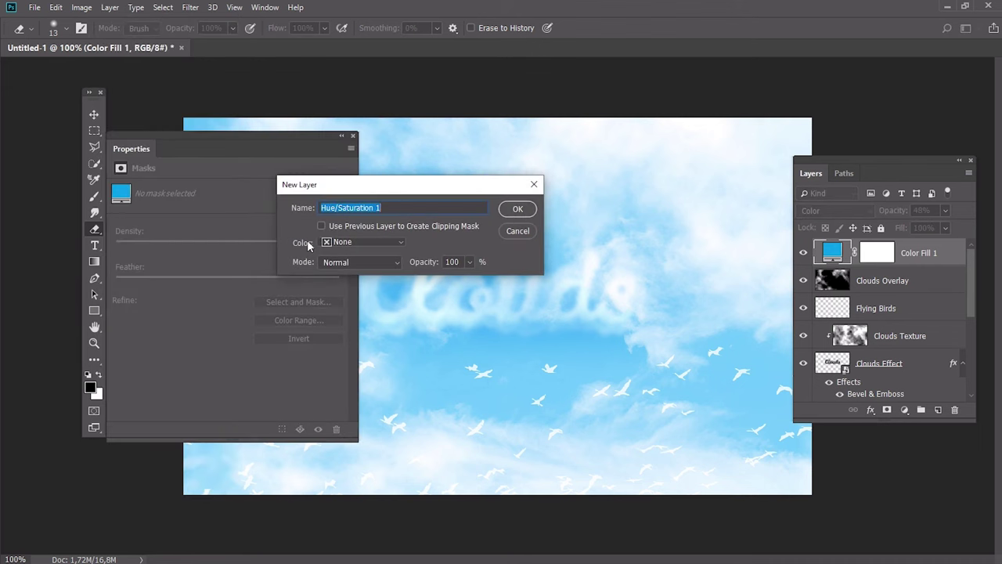
{"action": "left_click", "coordinate": [518, 209]}
{"action": "left_click_drag", "start_coordinate": [307, 147], "coordinate": [234, 122]}
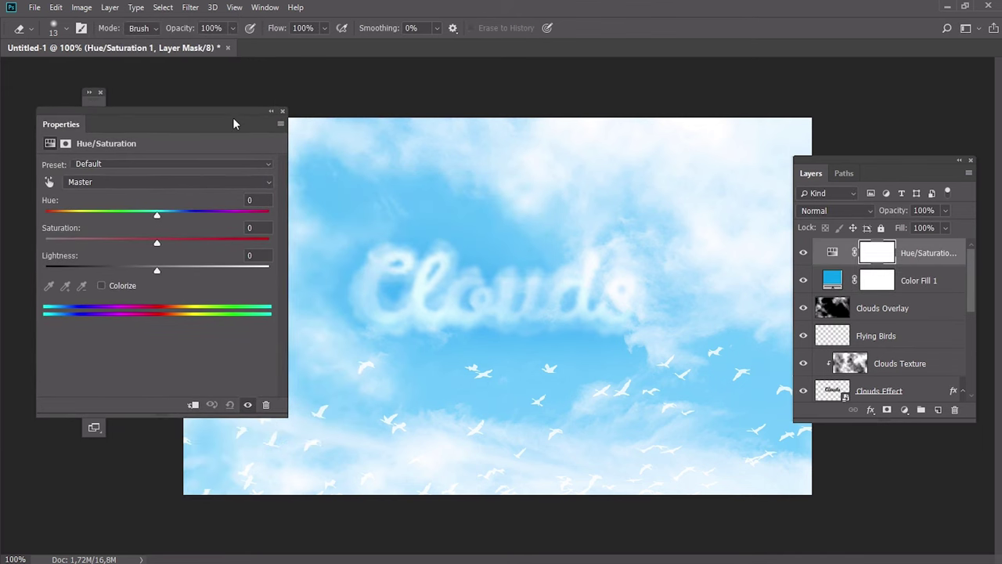
{"action": "left_click_drag", "start_coordinate": [156, 218], "coordinate": [165, 219]}
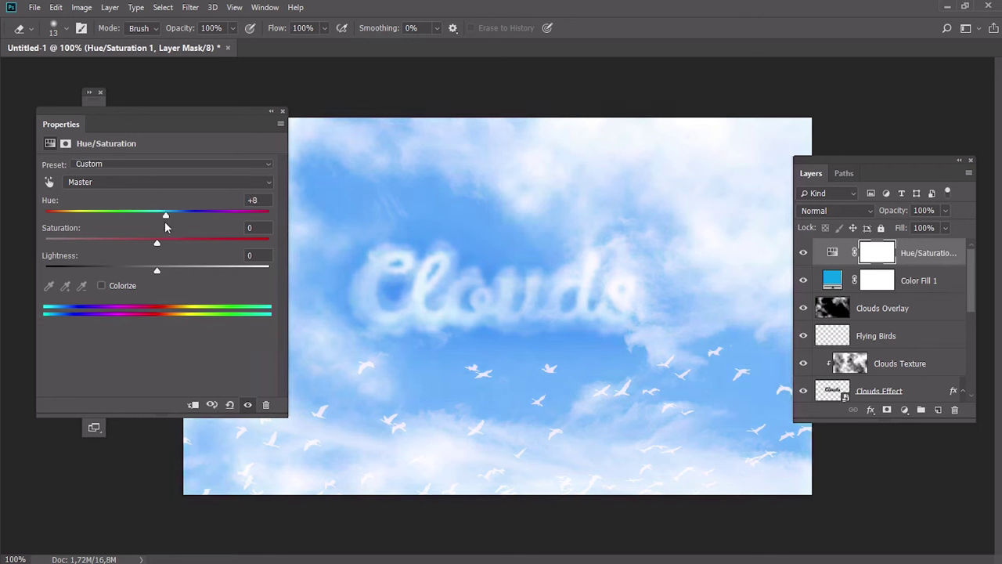
{"action": "mouse_move", "coordinate": [156, 244]}
{"action": "left_mouse_down"}
{"action": "mouse_move", "coordinate": [114, 247]}
{"action": "mouse_move", "coordinate": [157, 273]}
{"action": "left_mouse_up"}
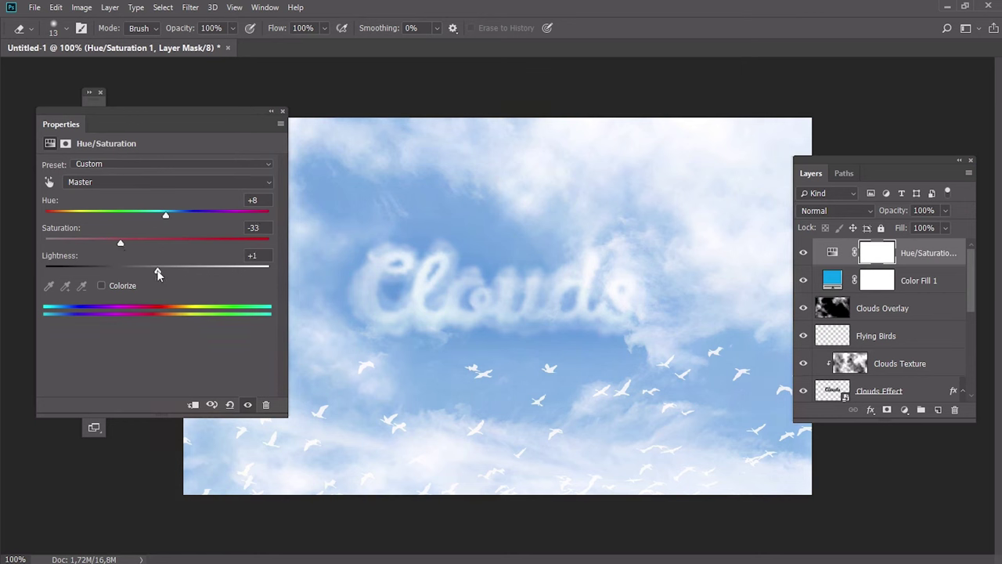
{"action": "left_click", "coordinate": [283, 112]}
Step: Create a Levels adjustment layer with input black 49, midtones 1.06 and white 248
{"action": "left_click", "coordinate": [110, 7]}
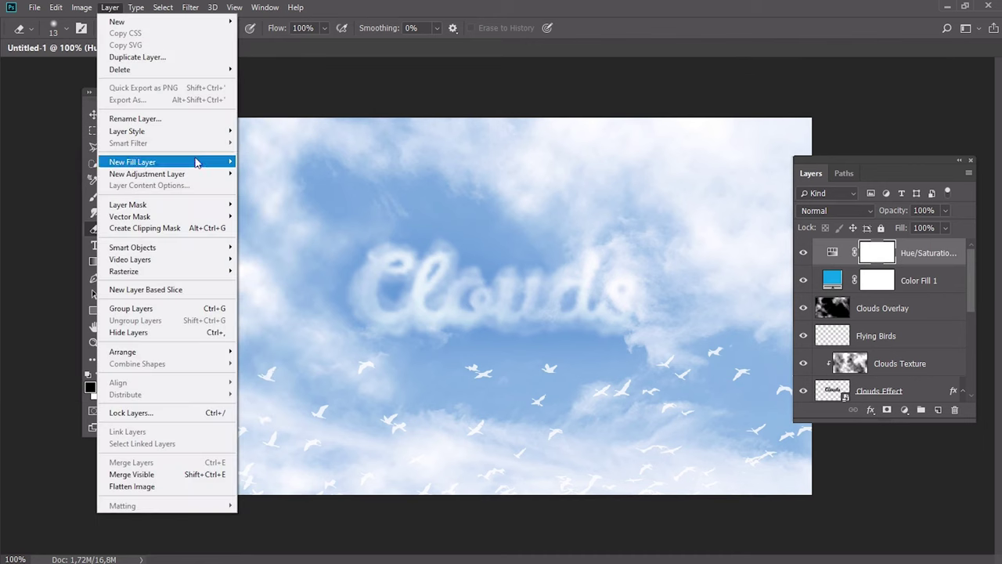
{"action": "left_click", "coordinate": [258, 187]}
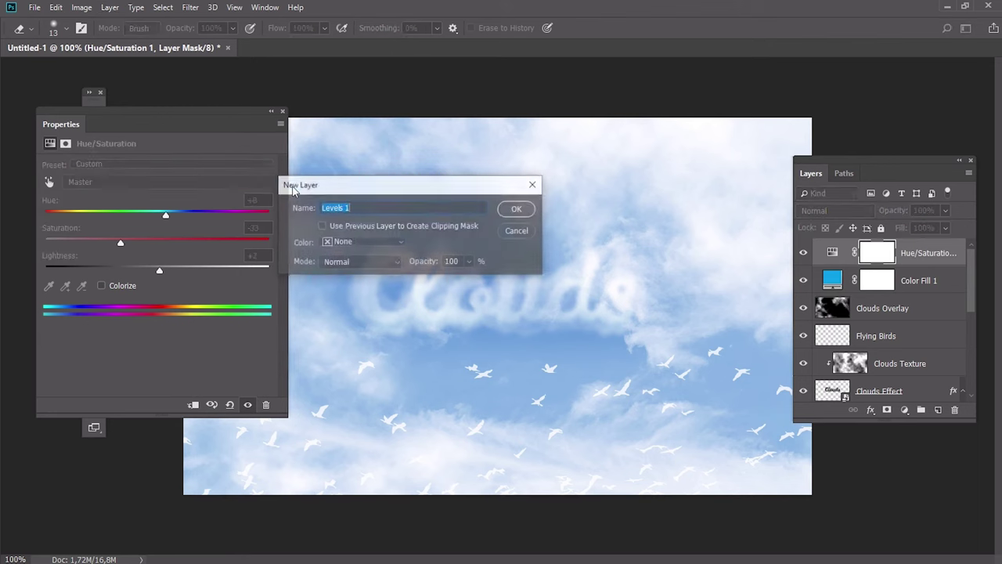
{"action": "left_click", "coordinate": [518, 208]}
{"action": "left_click_drag", "start_coordinate": [235, 117], "coordinate": [218, 107]}
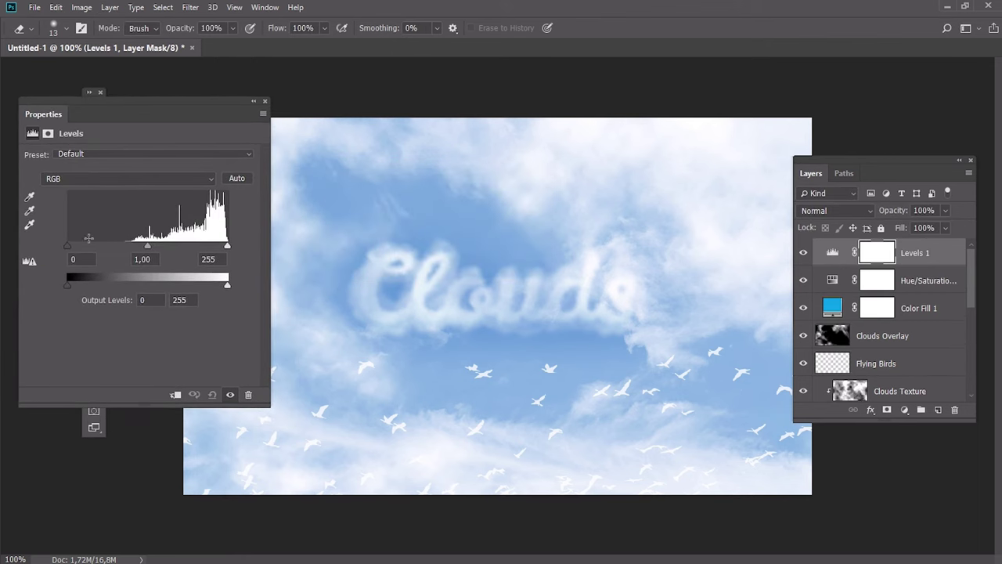
{"action": "left_click_drag", "start_coordinate": [68, 245], "coordinate": [97, 245]}
{"action": "left_click_drag", "start_coordinate": [163, 245], "coordinate": [160, 247]}
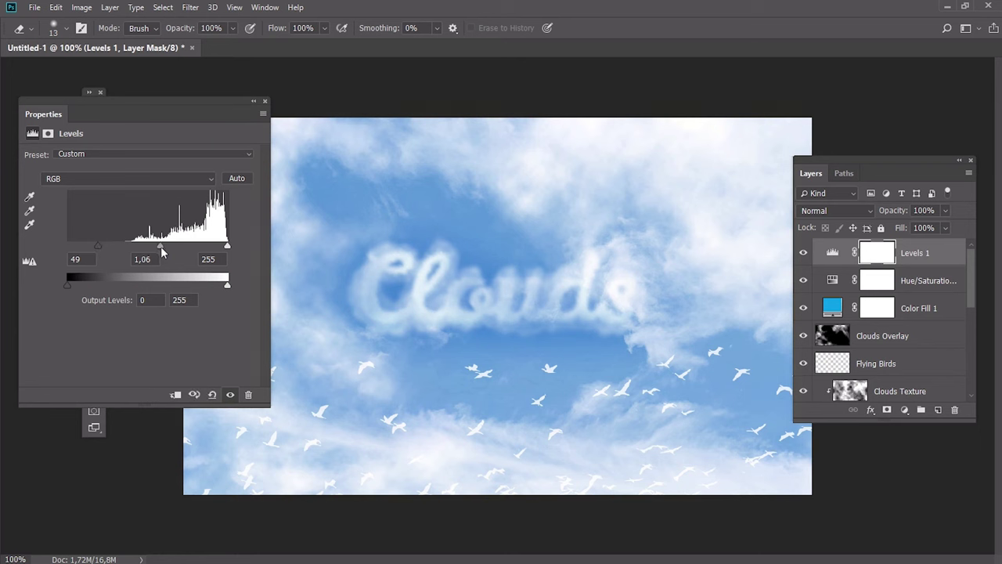
{"action": "left_click_drag", "start_coordinate": [227, 246], "coordinate": [224, 249]}
{"action": "left_click", "coordinate": [265, 102]}
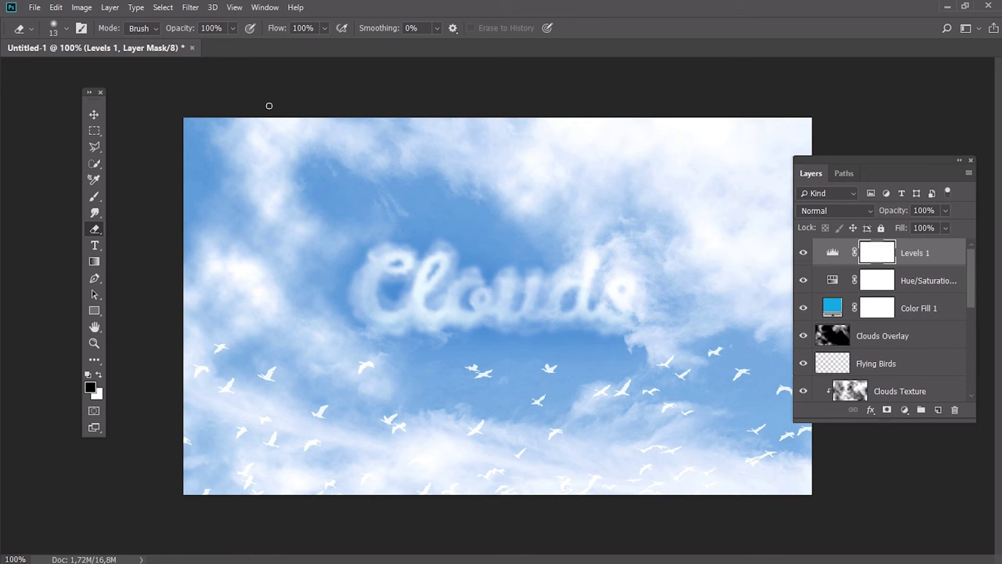
Step: Stamp a merged copy of the visible image and name it High Pass
{"action": "key", "text": "ctrl+shift+alt+e"}
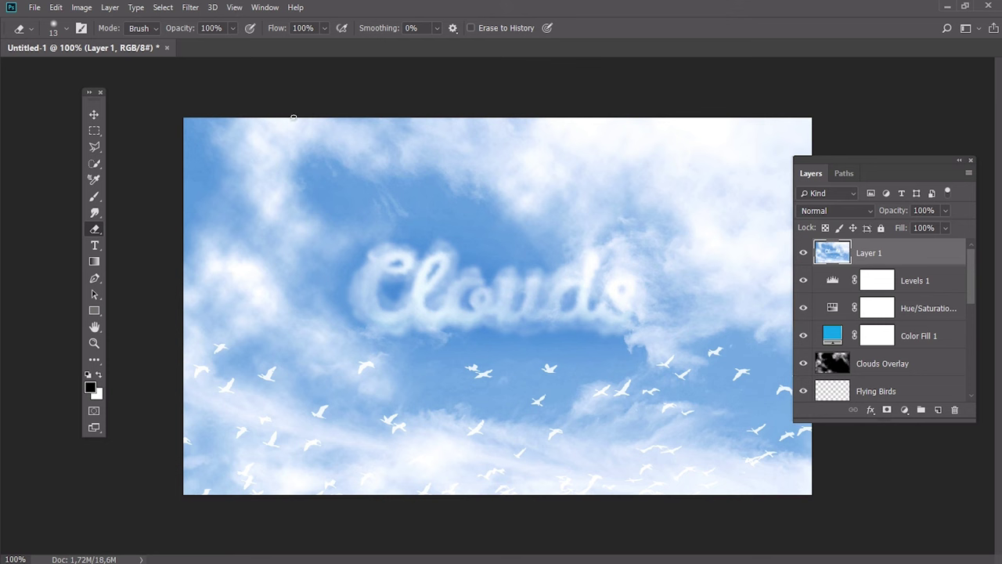
{"action": "double_click", "coordinate": [881, 256]}
{"action": "type", "text": "H"}
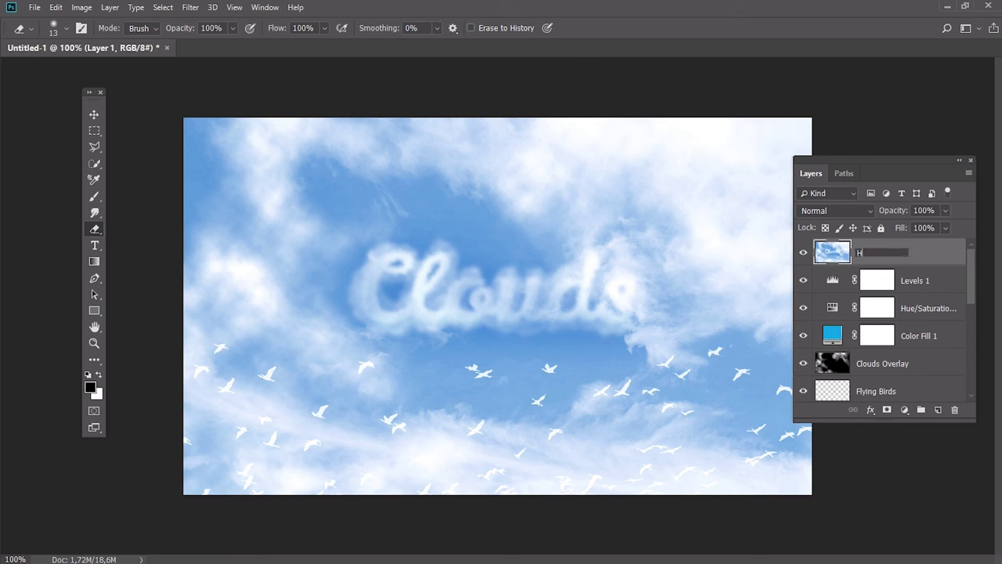
{"action": "type", "text": "s"}
{"action": "key", "text": "Return"}
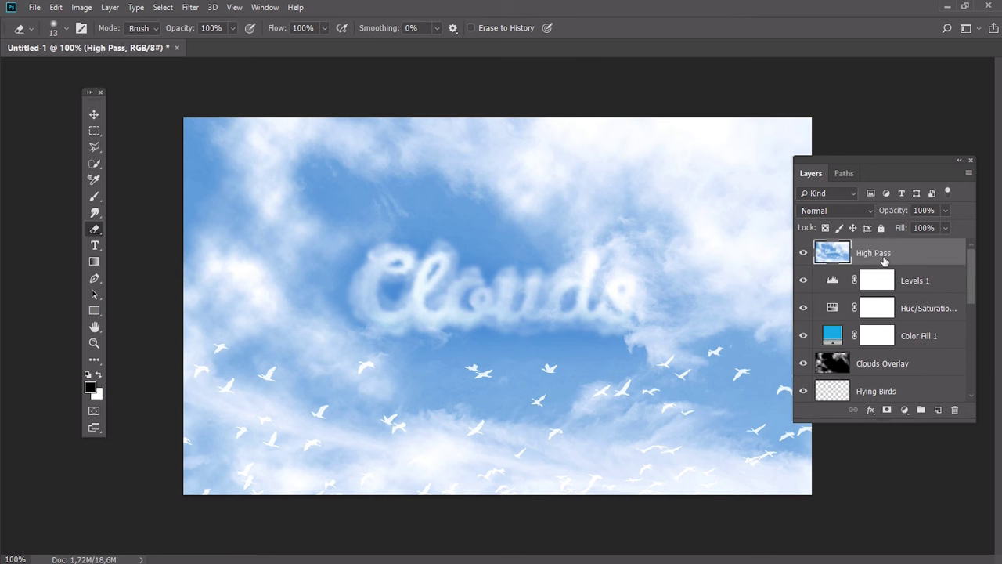
Step: Apply a 2 px High Pass filter and blend the layer as Overlay
{"action": "left_click", "coordinate": [190, 7]}
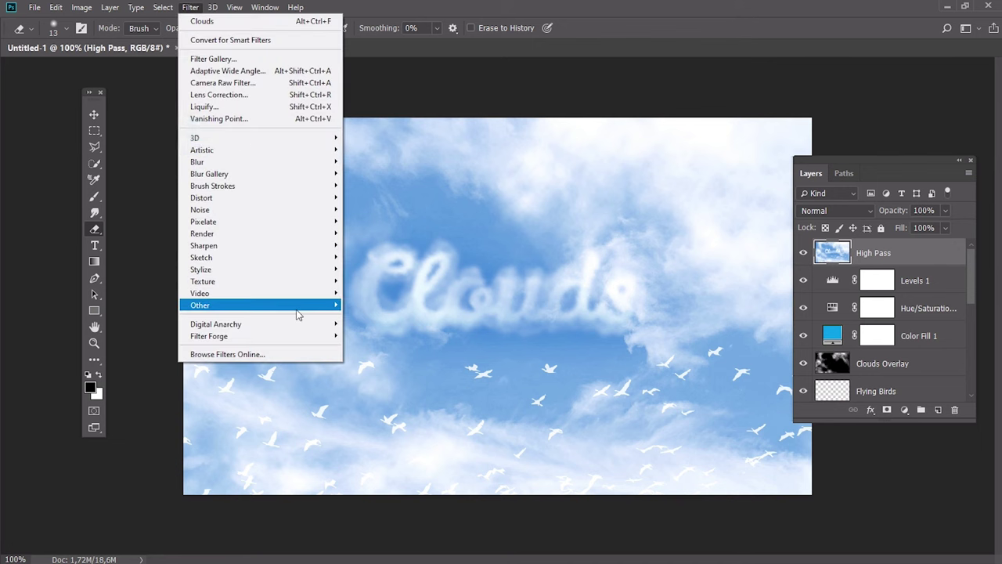
{"action": "left_click", "coordinate": [368, 314]}
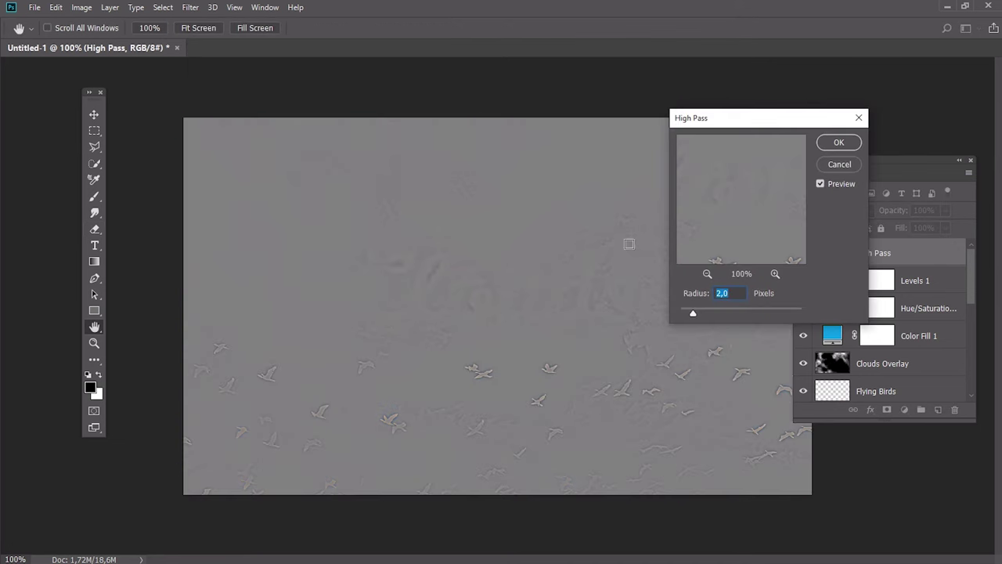
{"action": "left_click", "coordinate": [839, 144]}
{"action": "key", "text": "e"}
{"action": "left_click", "coordinate": [838, 212]}
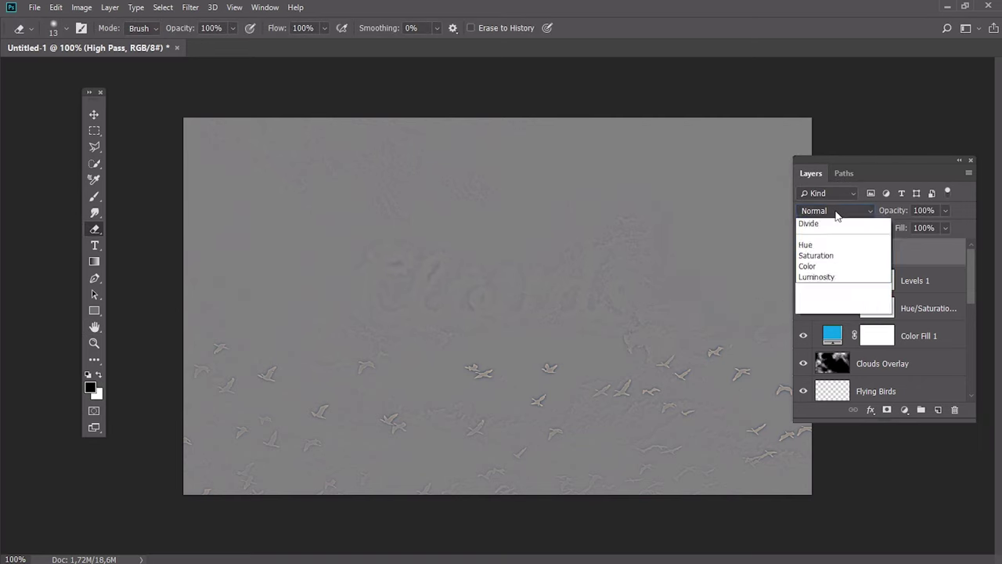
{"action": "left_click", "coordinate": [807, 385]}
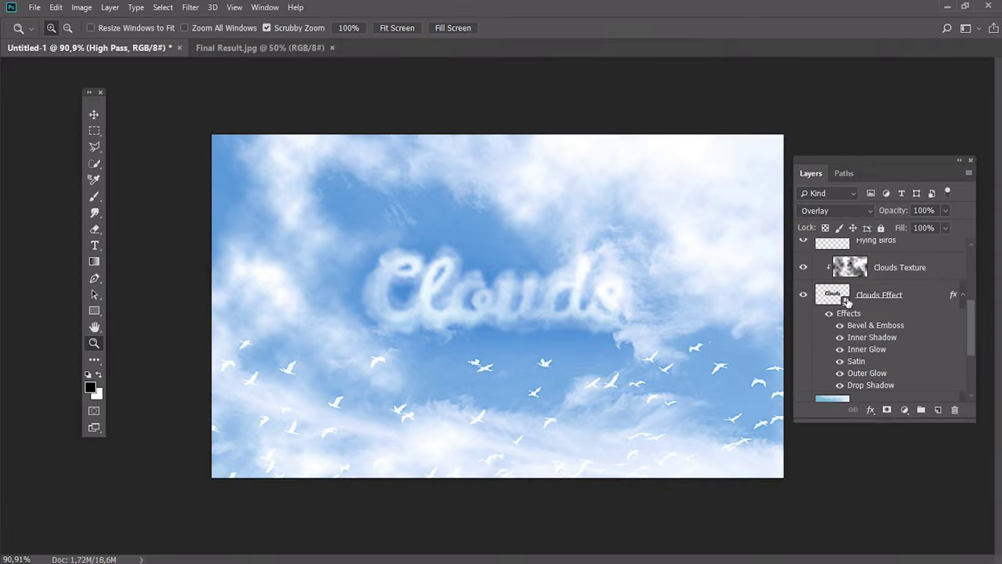
Step: Open the Clouds Effect smart object and hide its Clouds Effect and Clouds layers
{"action": "double_click", "coordinate": [838, 304]}
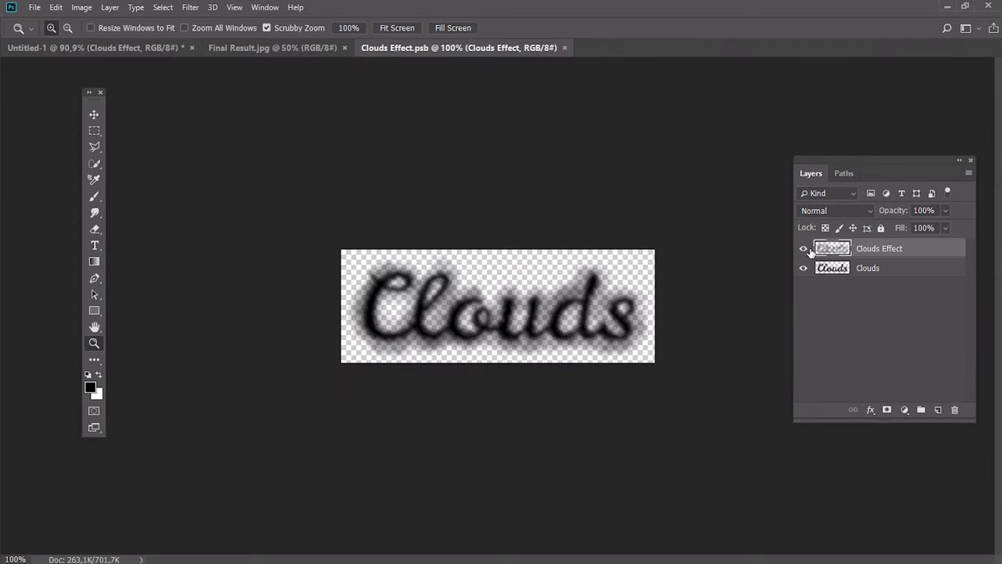
{"action": "left_click", "coordinate": [807, 249]}
{"action": "left_click", "coordinate": [804, 269]}
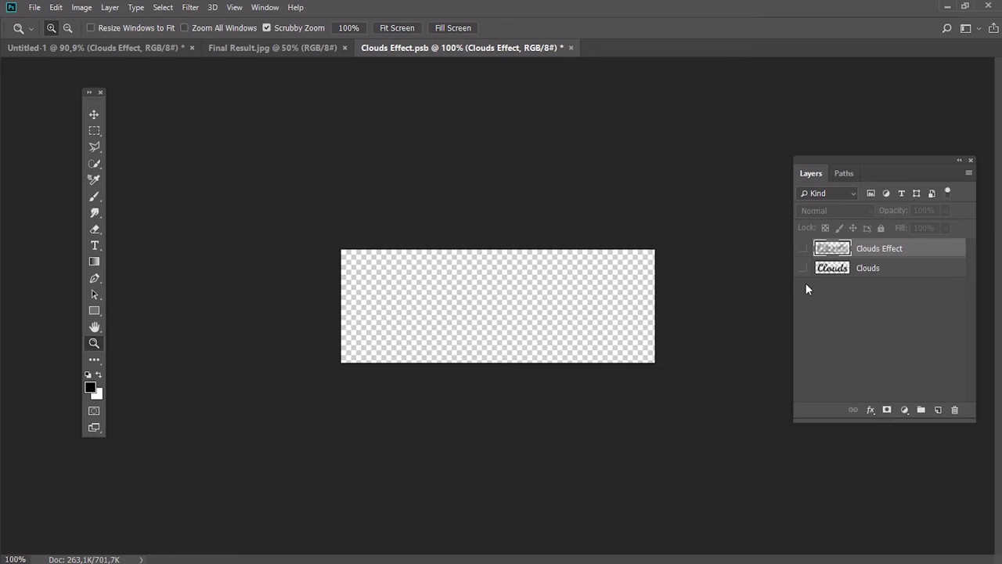
Step: Place the hummingbird silhouette image as a linked layer inside the smart object
{"action": "left_click", "coordinate": [34, 7]}
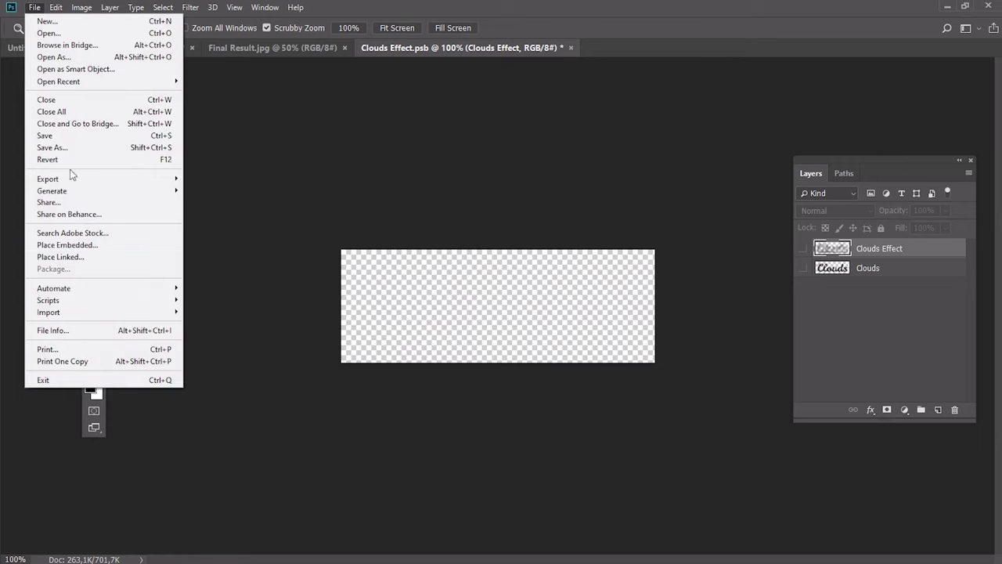
{"action": "left_click", "coordinate": [78, 261]}
{"action": "double_click", "coordinate": [667, 208]}
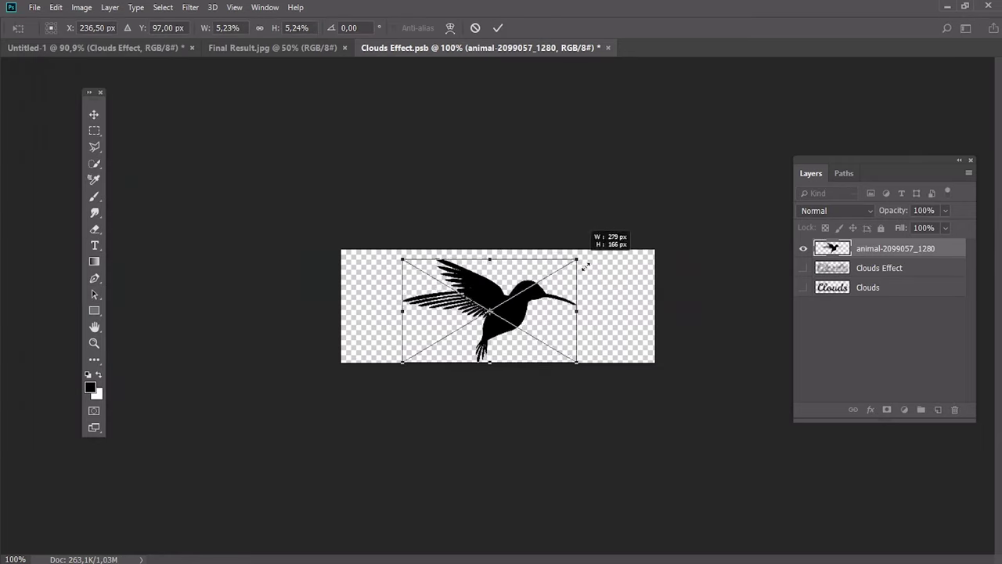
{"action": "key", "text": "Return"}
{"action": "left_click", "coordinate": [563, 322]}
{"action": "left_click", "coordinate": [190, 7]}
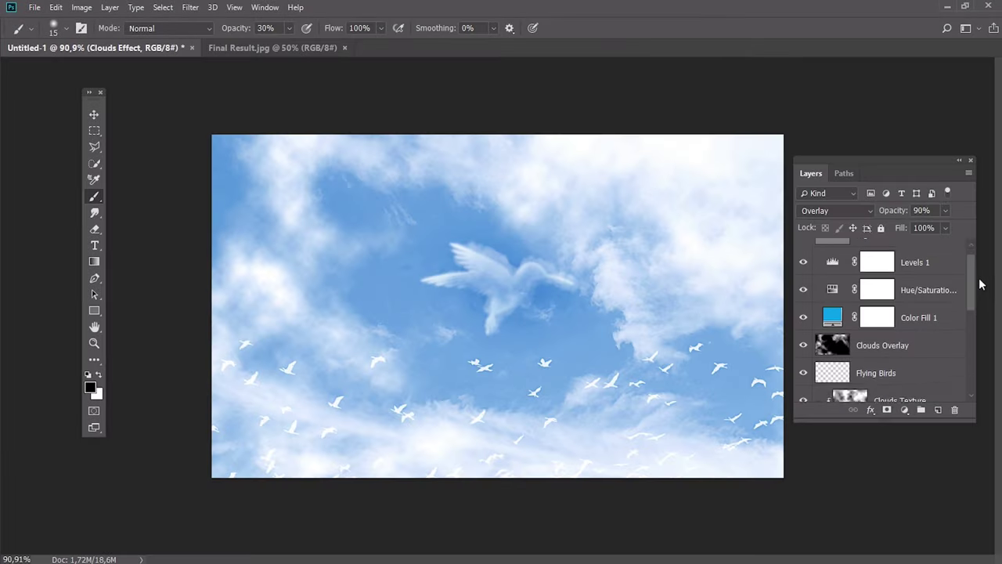
Step: Hide the old High Pass layer and stamp a new merged copy above Levels 1
{"action": "left_click_drag", "start_coordinate": [981, 285], "coordinate": [978, 253]}
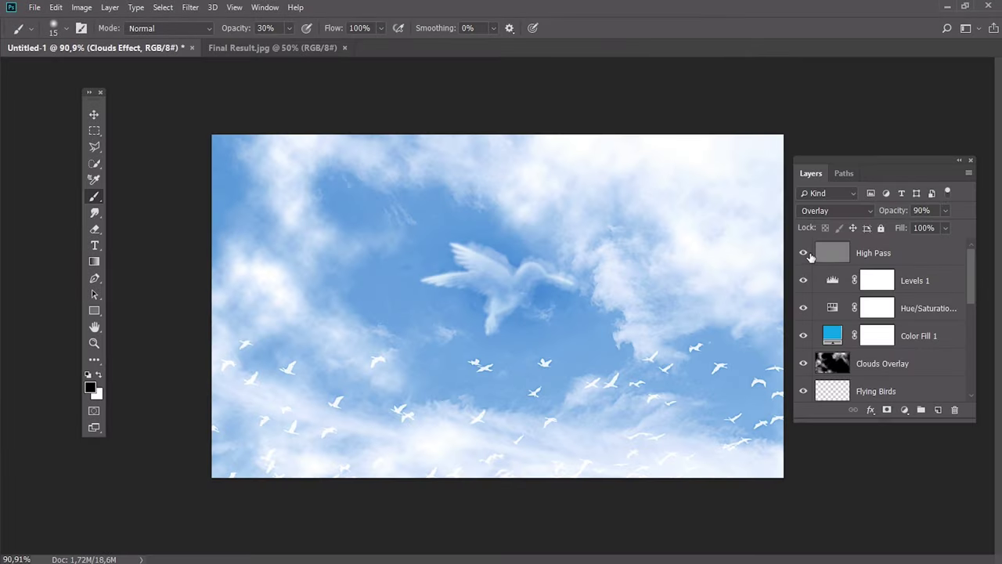
{"action": "left_click", "coordinate": [957, 259]}
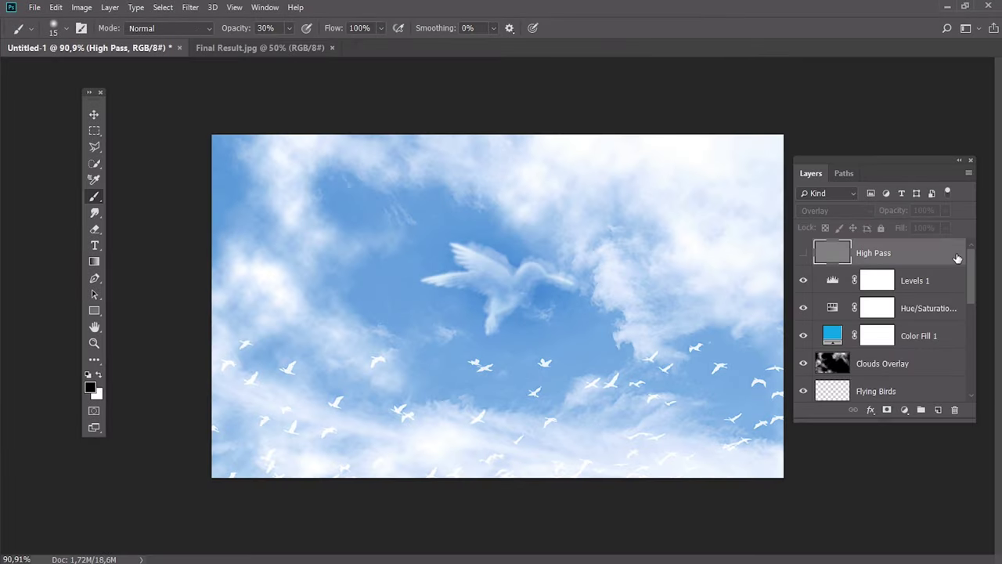
{"action": "left_click", "coordinate": [957, 280]}
{"action": "key", "text": "ctrl+shift+alt+e"}
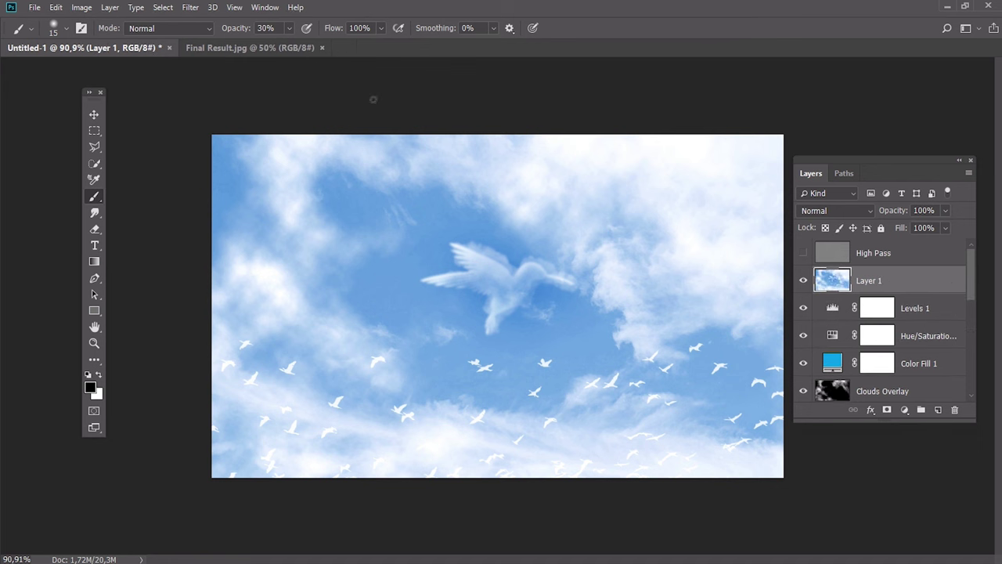
Step: Apply a 1 px High Pass filter to the new layer and blend it as Overlay
{"action": "left_click", "coordinate": [190, 8]}
{"action": "left_click", "coordinate": [364, 317]}
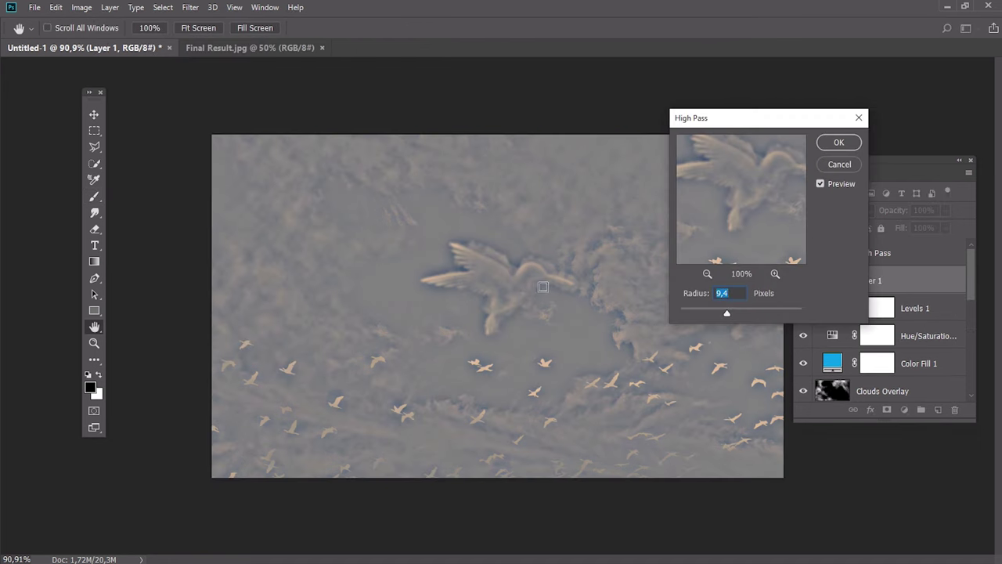
{"action": "type", "text": "1"}
{"action": "left_click", "coordinate": [839, 142]}
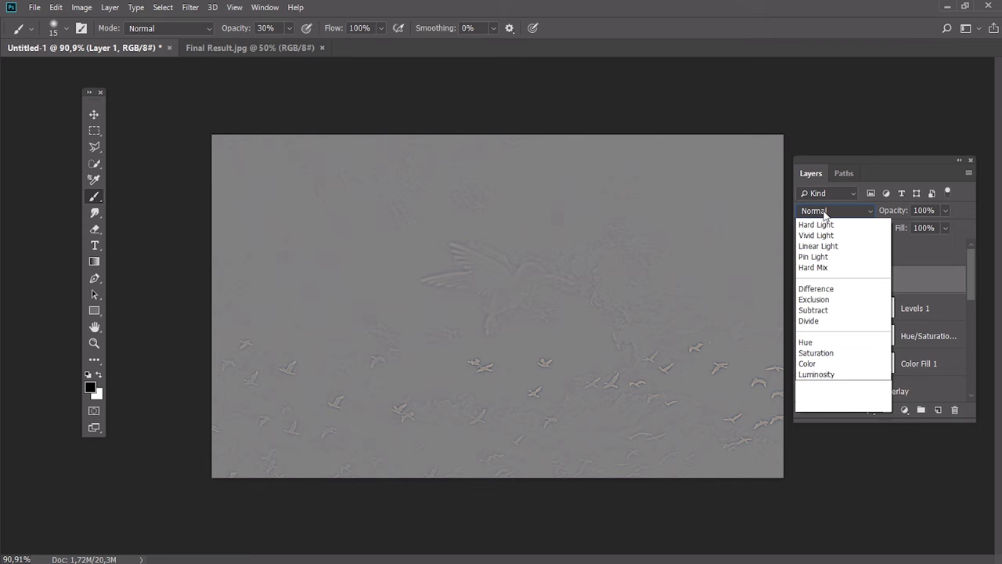
{"action": "left_click", "coordinate": [814, 387]}
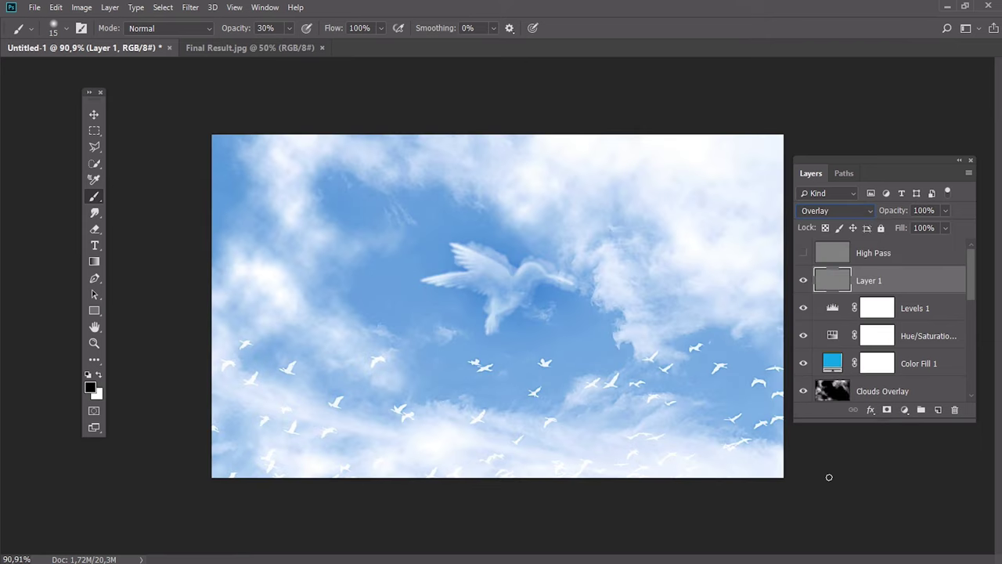